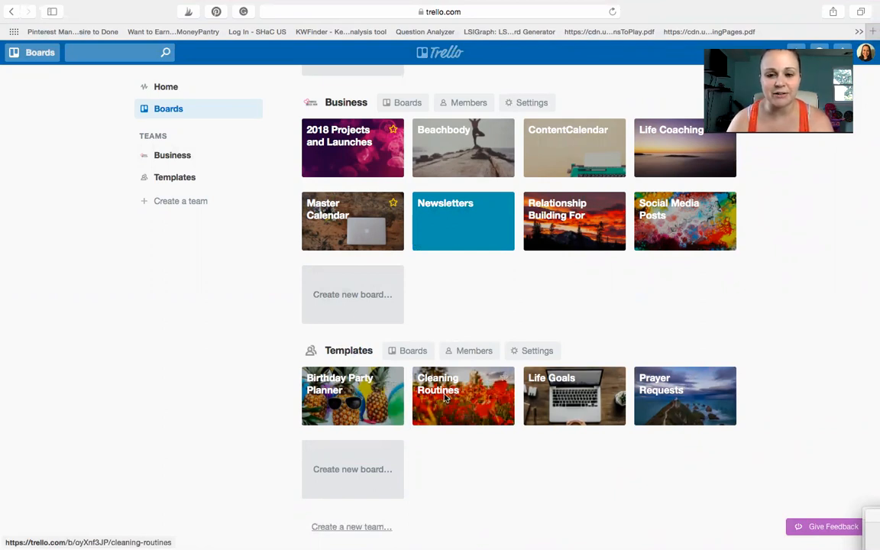
Step: Open the Cleaning Routines board from the Templates team
{"action": "left_click", "coordinate": [445, 398]}
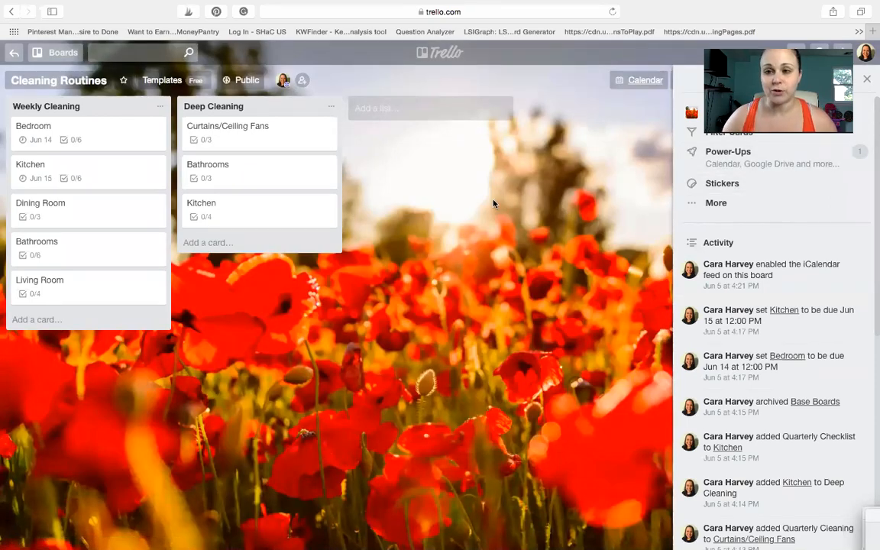
{"action": "left_click", "coordinate": [692, 205]}
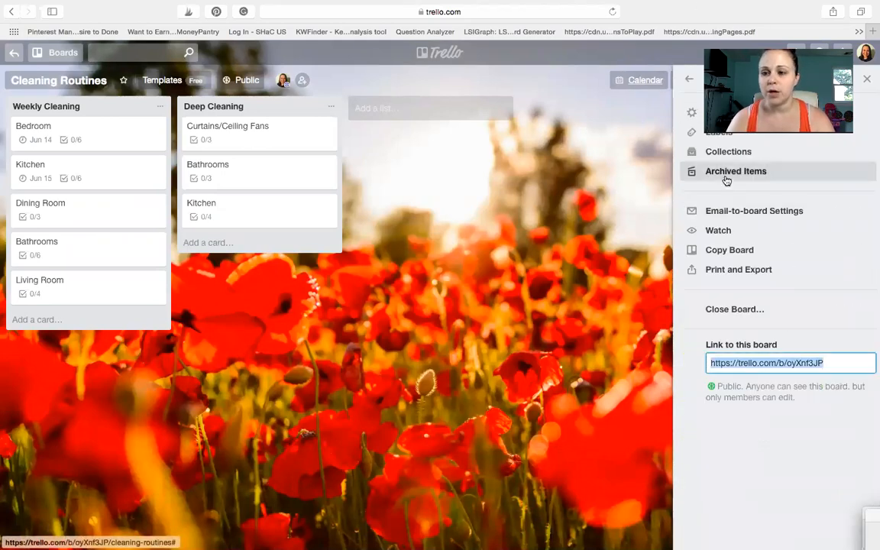
{"action": "left_click", "coordinate": [724, 254]}
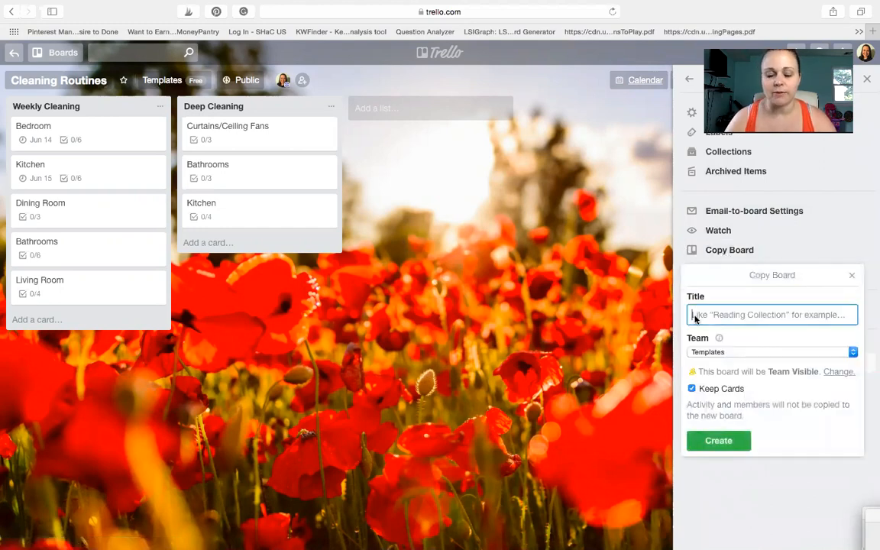
{"action": "type", "text": "My Clear"}
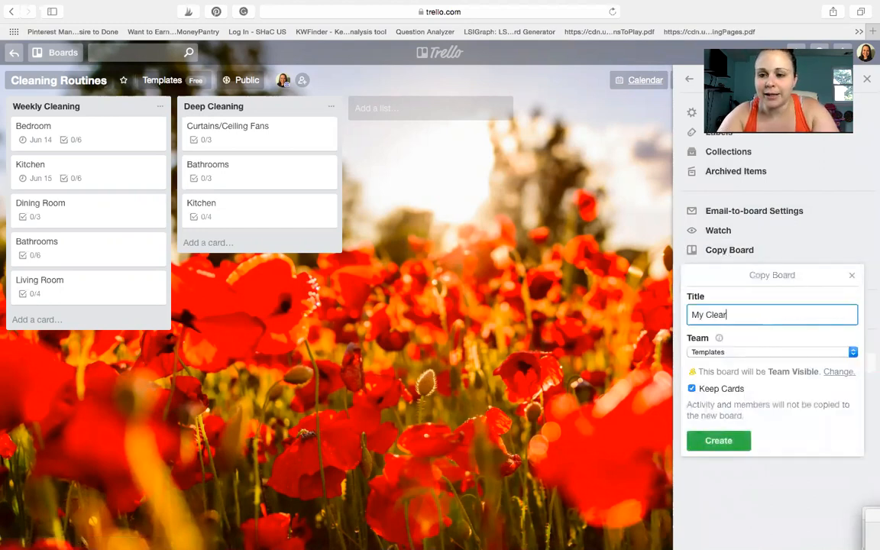
{"action": "key", "text": "BackSpace"}
{"action": "type", "text": "ning Routine"}
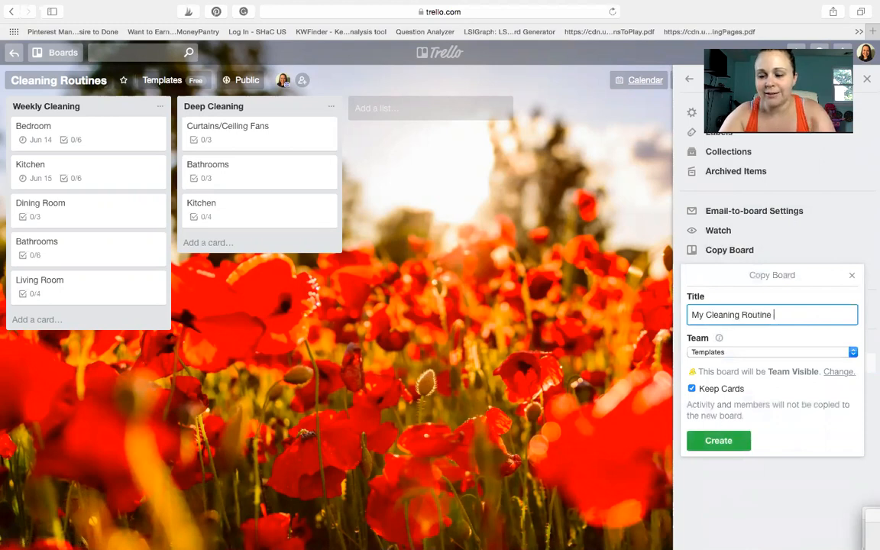
{"action": "left_click", "coordinate": [740, 352]}
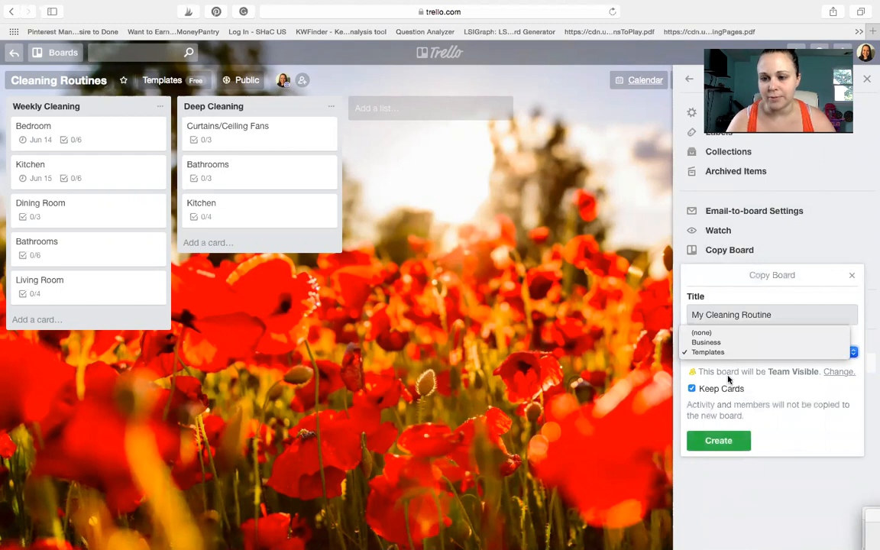
{"action": "left_click", "coordinate": [728, 378]}
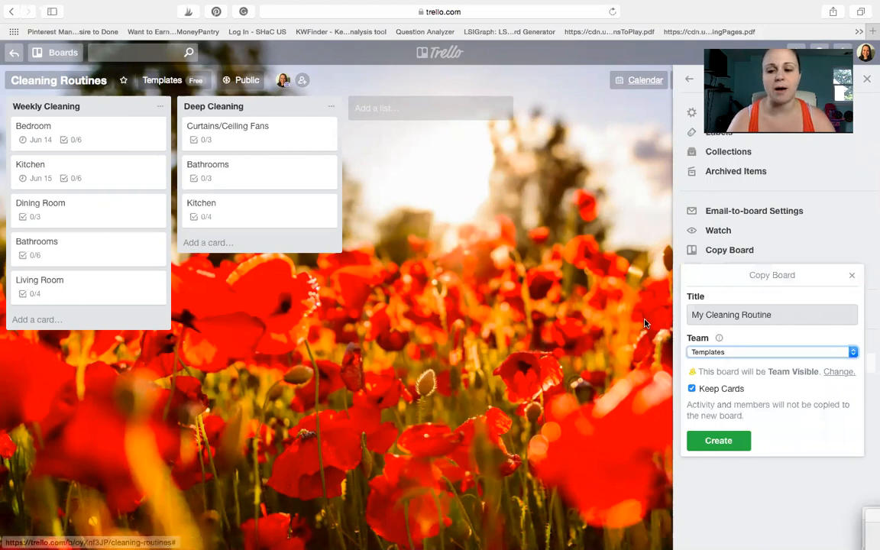
{"action": "left_click", "coordinate": [852, 278]}
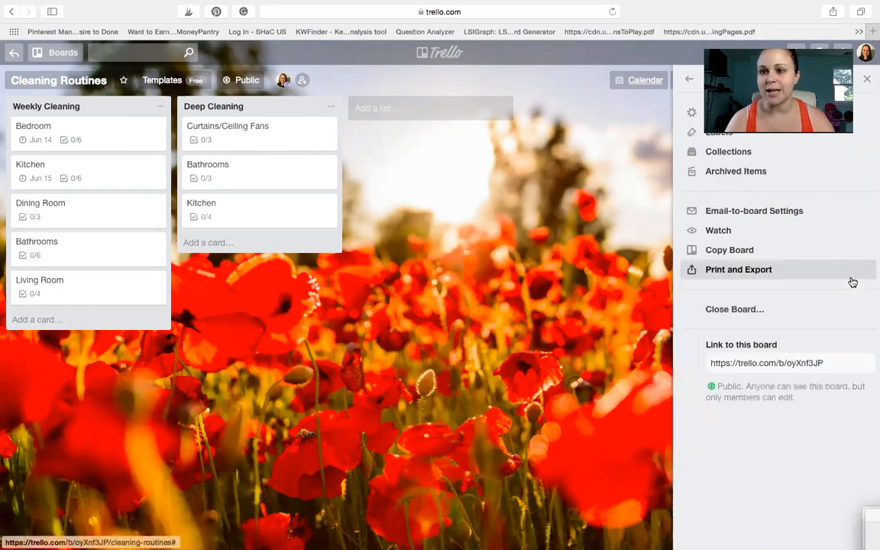
{"action": "left_click", "coordinate": [868, 82]}
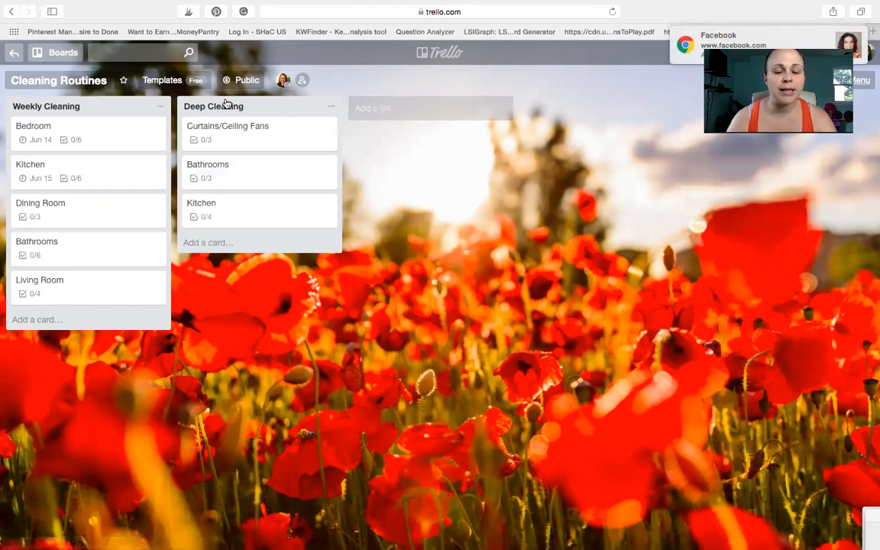
Step: Add a list named "Quarterly Cleaning" after the Deep Cleaning list
{"action": "left_click", "coordinate": [415, 108]}
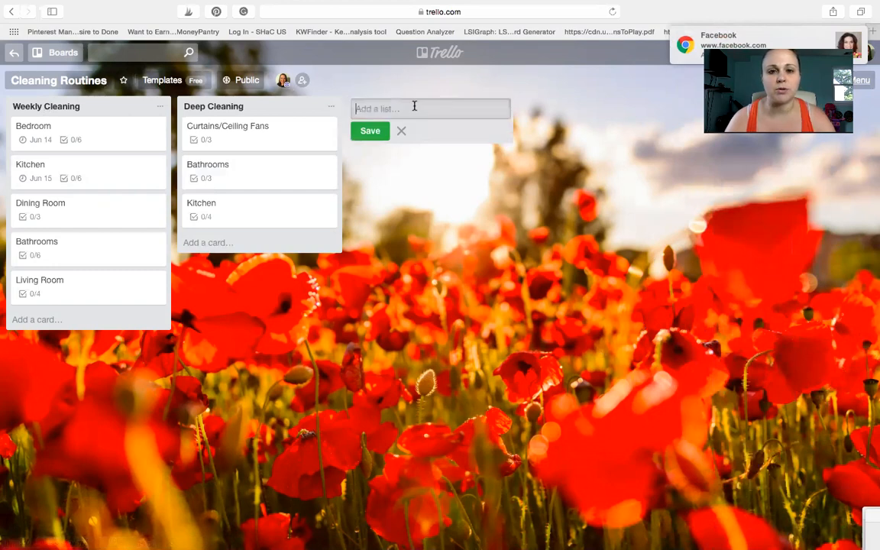
{"action": "type", "text": "Quar"}
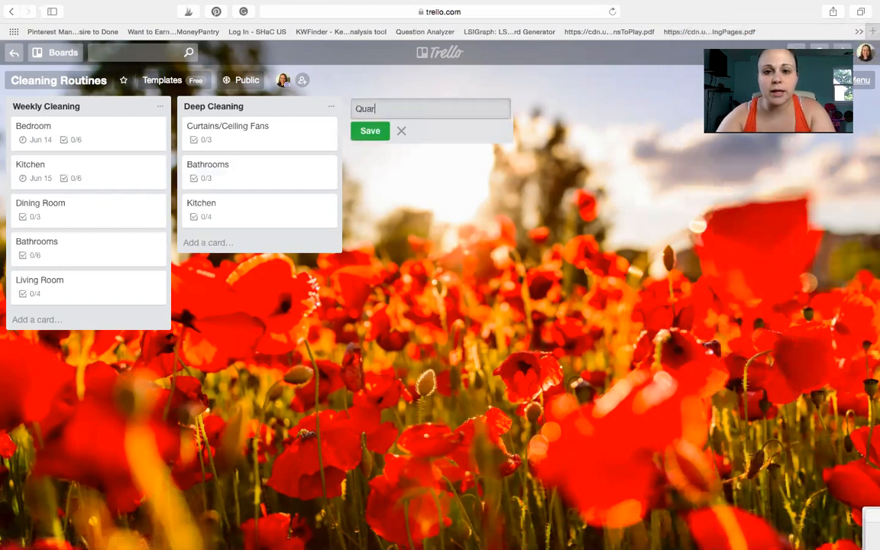
{"action": "type", "text": "terly Cle"}
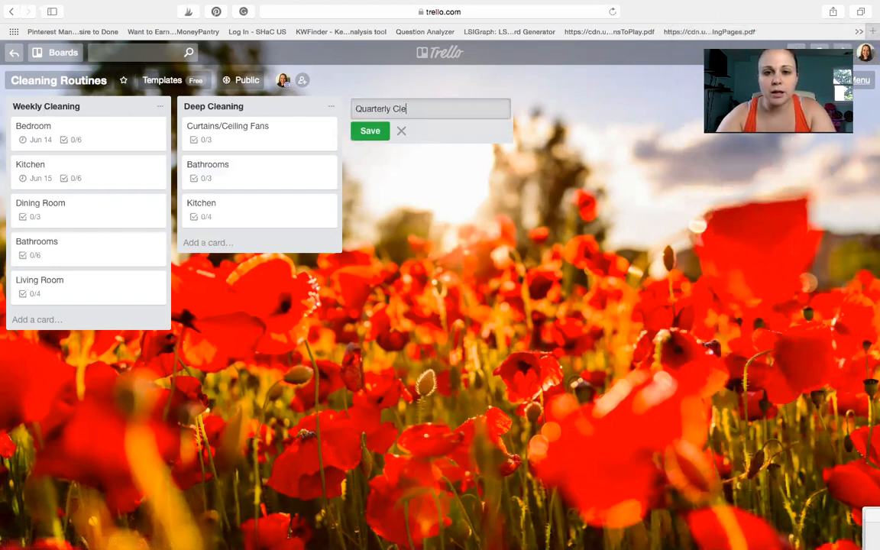
{"action": "type", "text": "aning"}
{"action": "key", "text": "Return"}
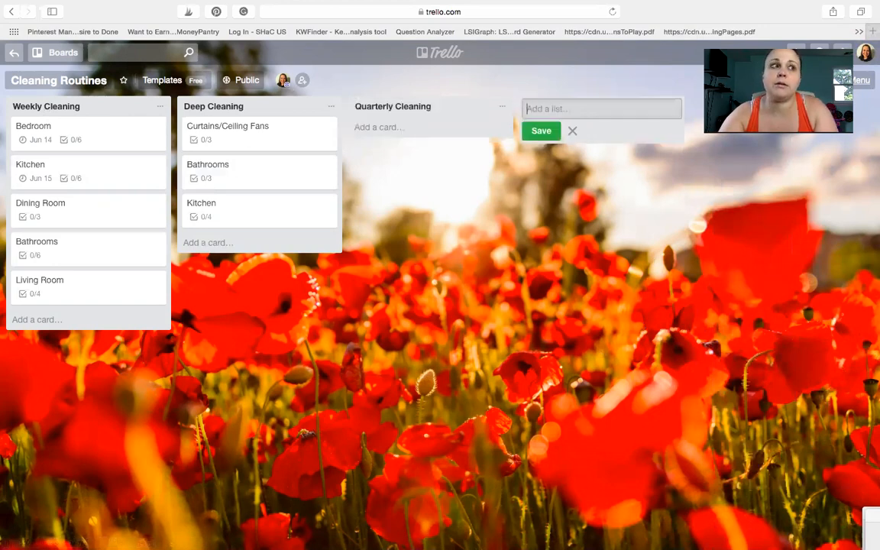
Step: Add another list named "Holiday Cleaning" after the Quarterly Cleaning list
{"action": "type", "text": "Holiday"}
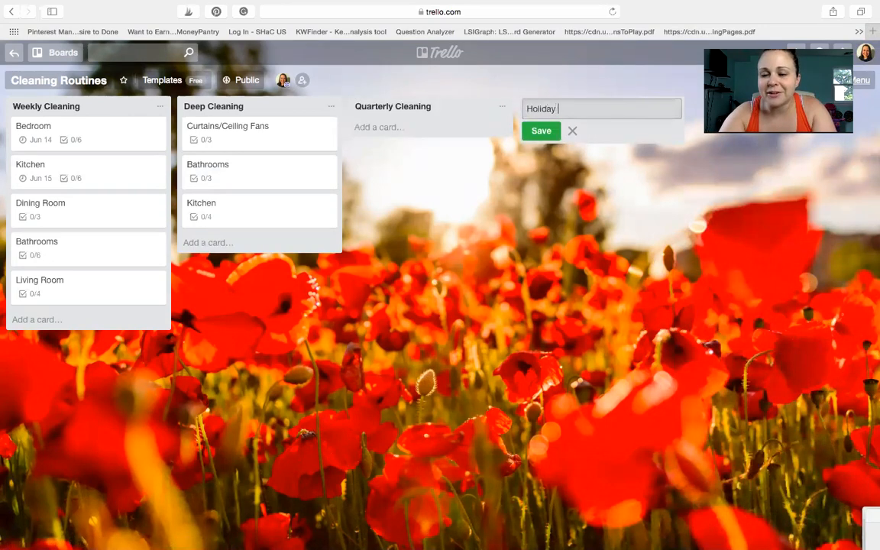
{"action": "type", "text": " Cleaning"}
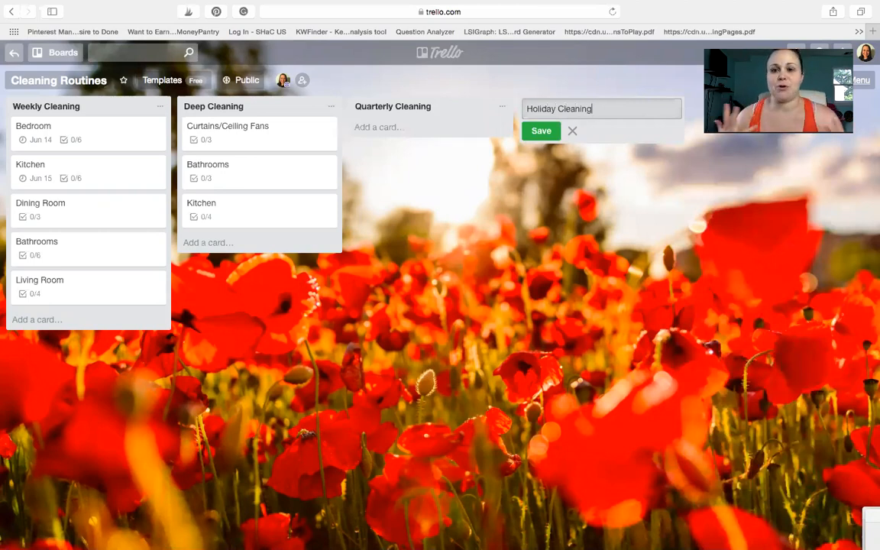
{"action": "key", "text": "Return"}
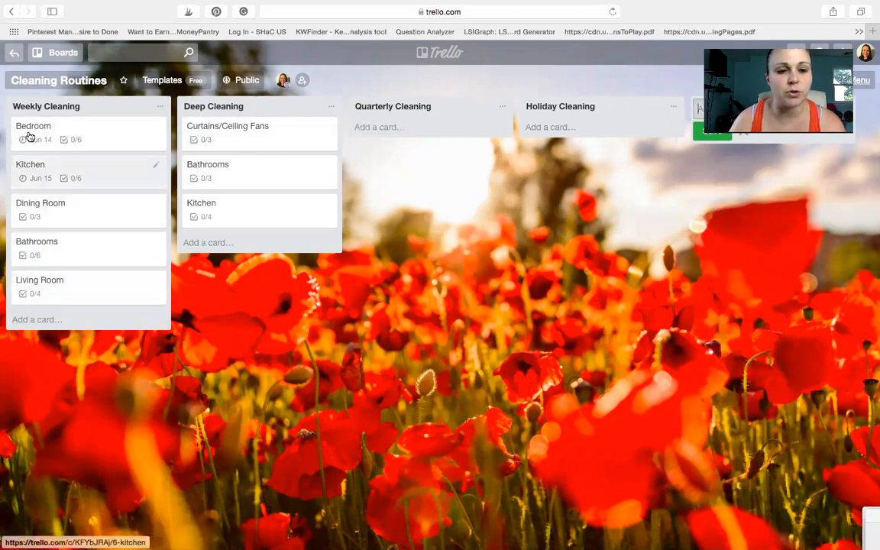
Step: Add a card named "Playroom" at the end of the Weekly Cleaning list
{"action": "left_click", "coordinate": [29, 321]}
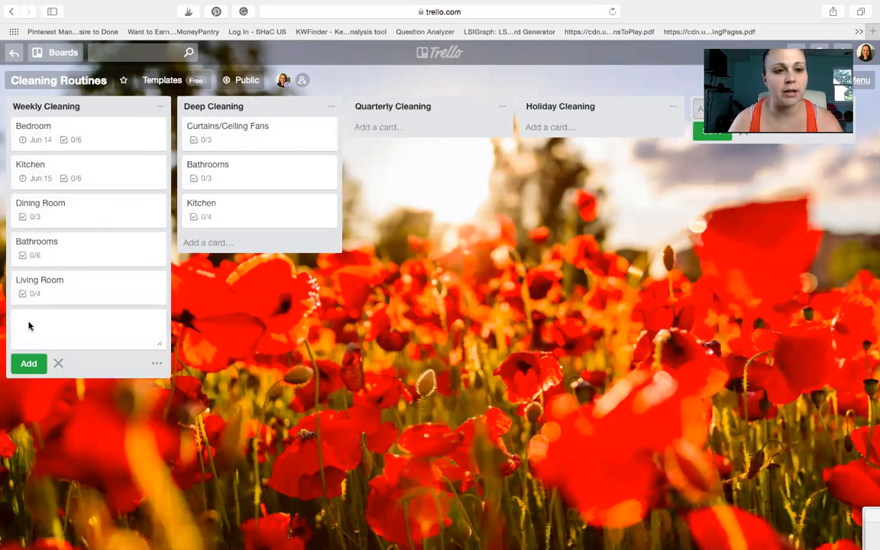
{"action": "type", "text": "Playroom"}
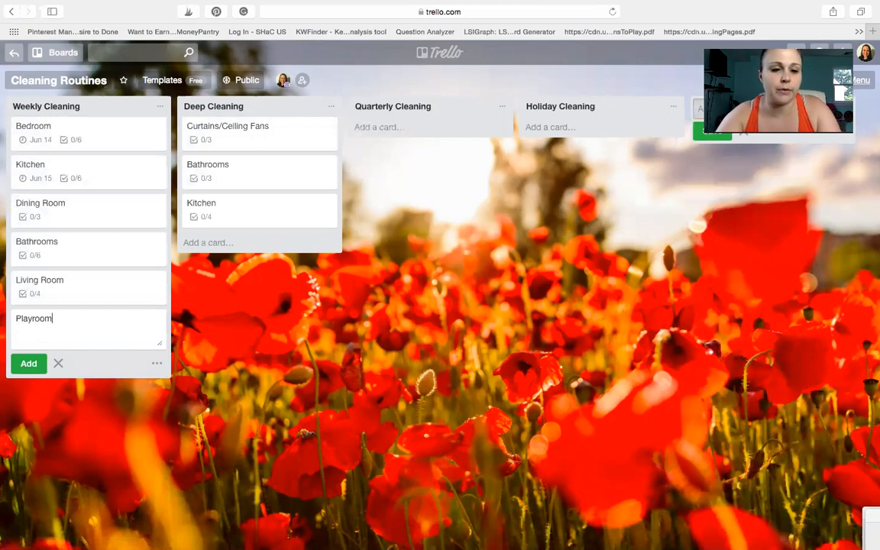
{"action": "key", "text": "Return"}
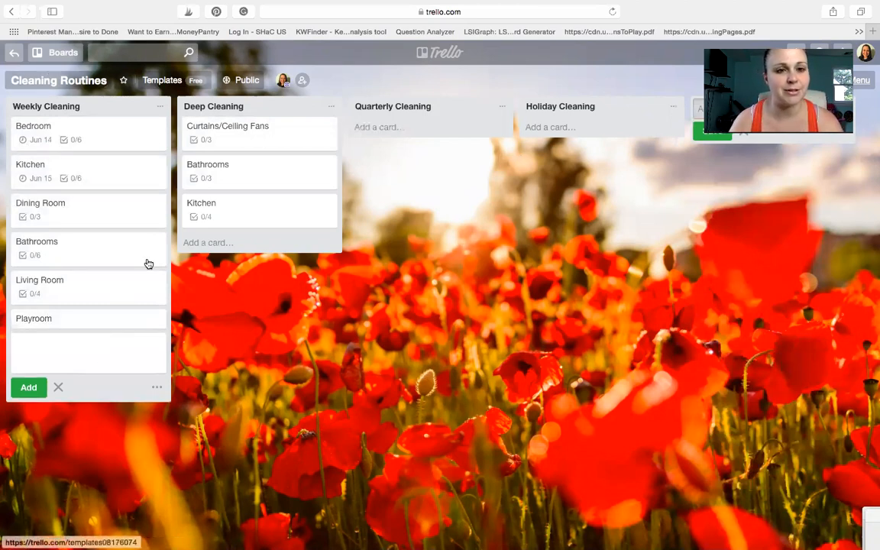
Step: Open the Bedroom card in the Weekly Cleaning list and save its due date as 6/14/2018 at 12:00 PM
{"action": "left_click", "coordinate": [24, 137]}
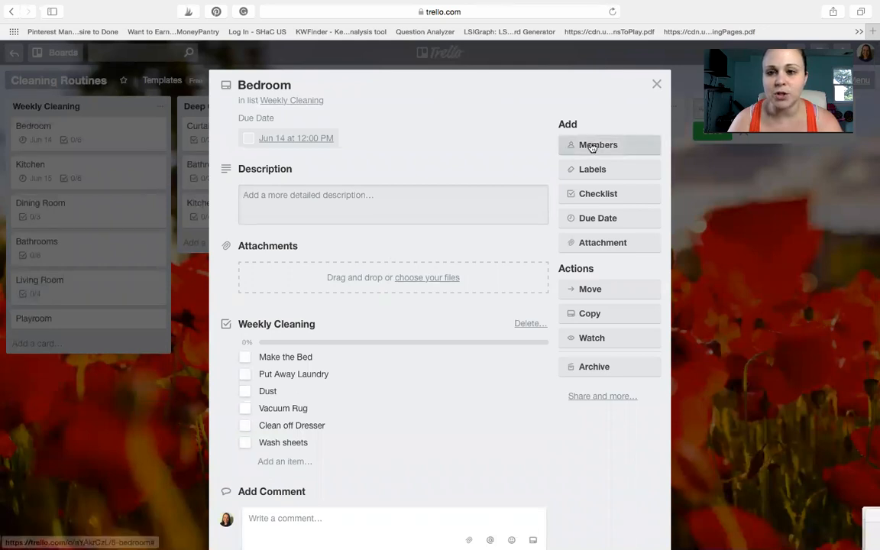
{"action": "left_click", "coordinate": [605, 219]}
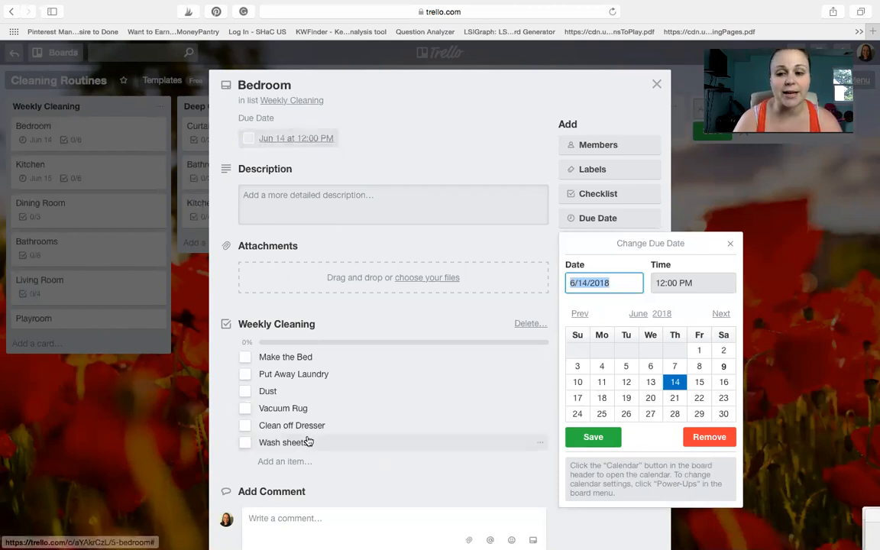
{"action": "left_click", "coordinate": [585, 440]}
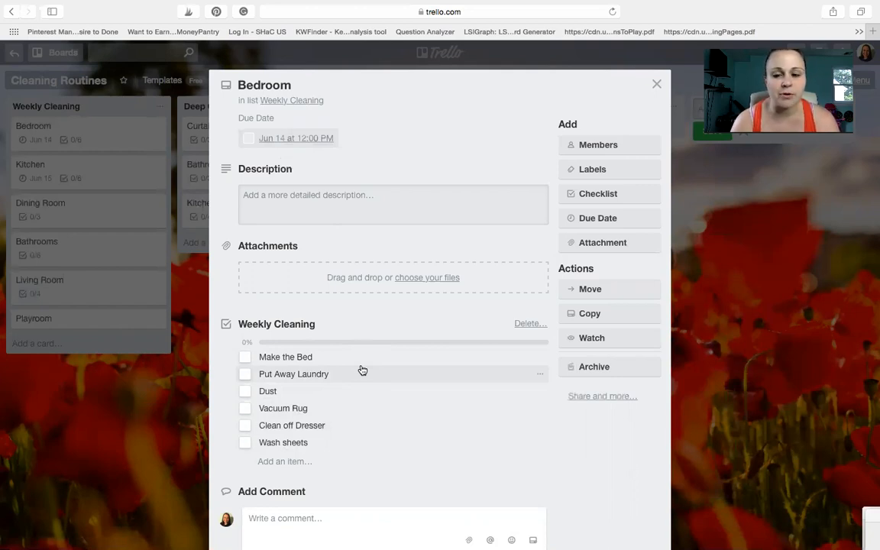
Step: Assign the listed board member to the Bedroom card and close the member selection
{"action": "left_click", "coordinate": [597, 152]}
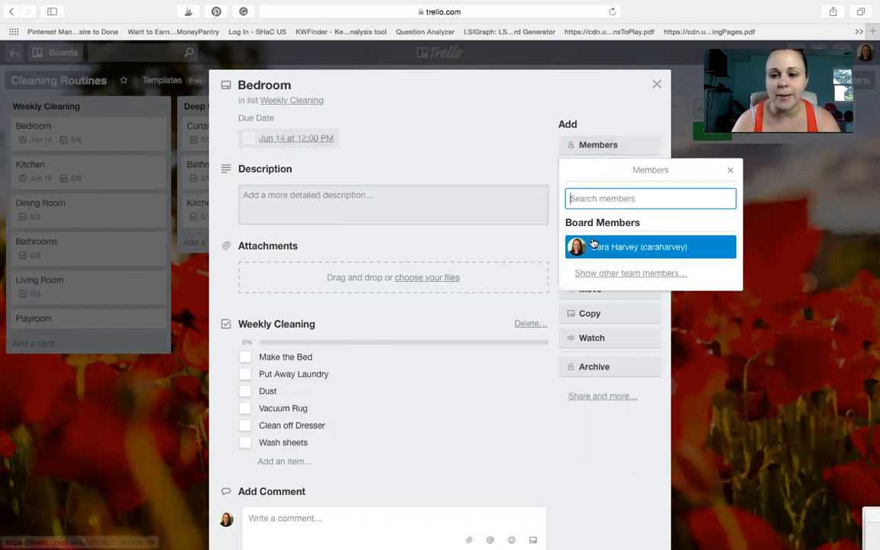
{"action": "left_click", "coordinate": [593, 244]}
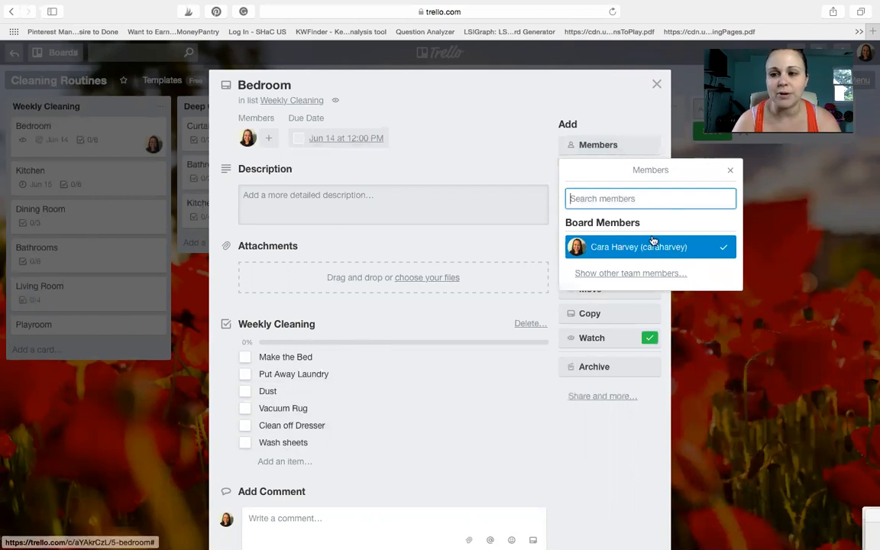
{"action": "left_click", "coordinate": [730, 170]}
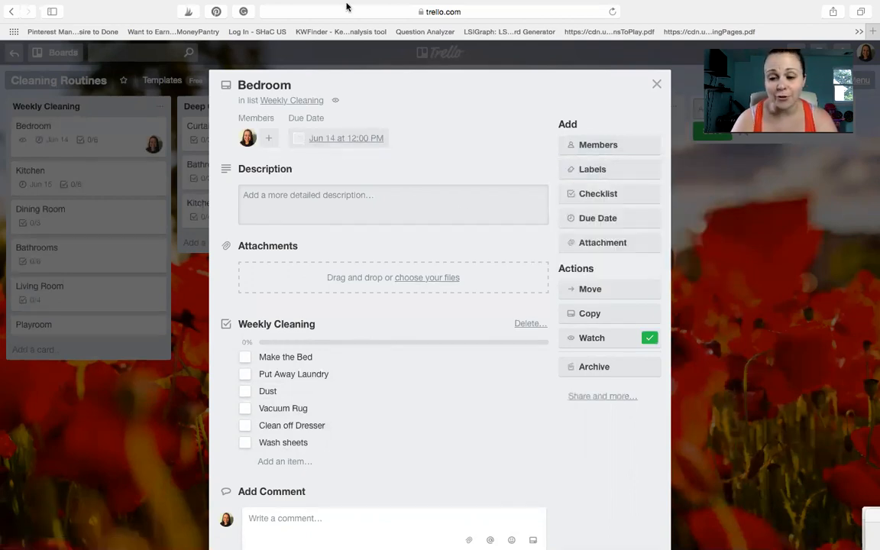
{"action": "mouse_move", "coordinate": [346, 6]}
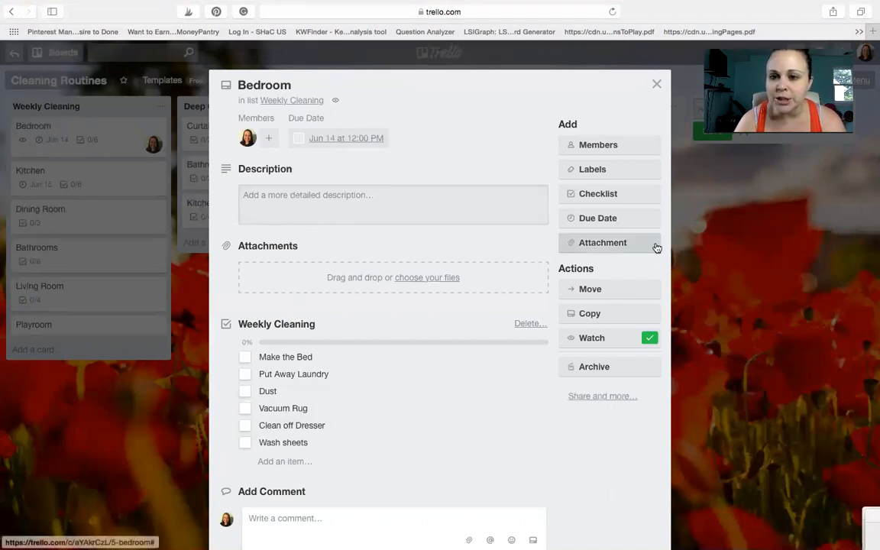
Step: Add a second checklist titled "To Do" to the Bedroom card, without copying items, and leave it empty
{"action": "left_click", "coordinate": [632, 196]}
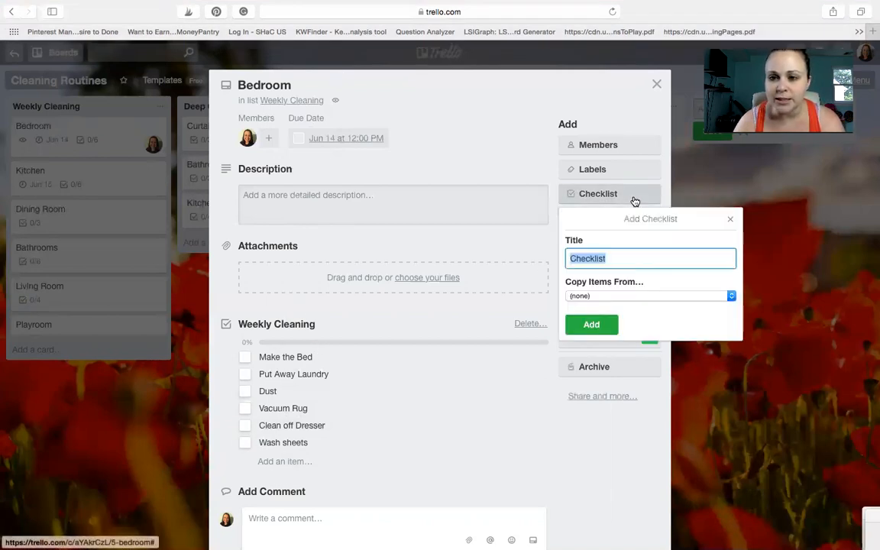
{"action": "left_click", "coordinate": [585, 297]}
{"action": "left_click", "coordinate": [585, 297]}
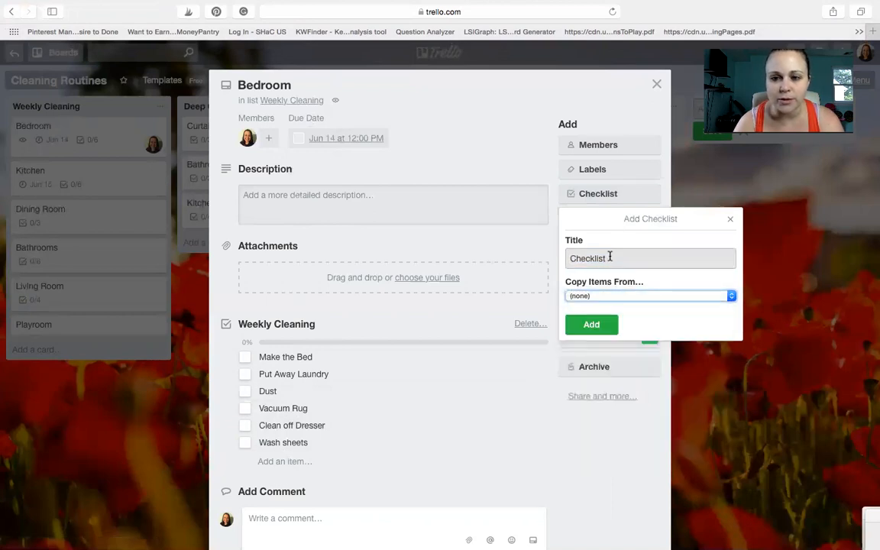
{"action": "double_click", "coordinate": [604, 260]}
{"action": "type", "text": "To Do"}
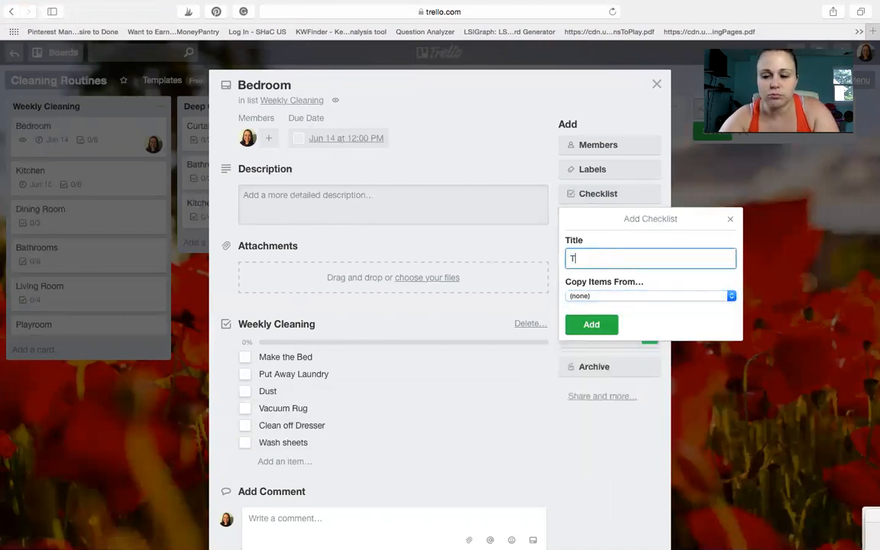
{"action": "key", "text": "Return"}
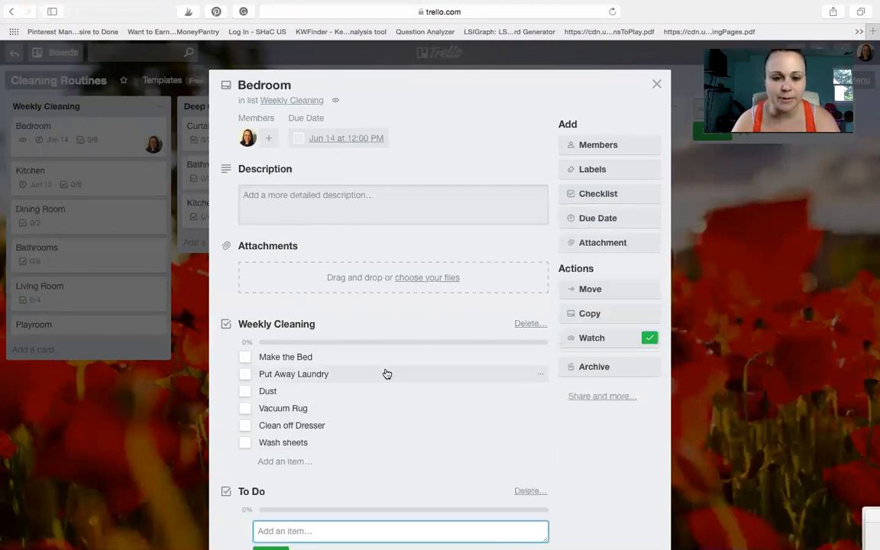
{"action": "scroll", "coordinate": [334, 377], "scroll_direction": "down", "scroll_amount": 3}
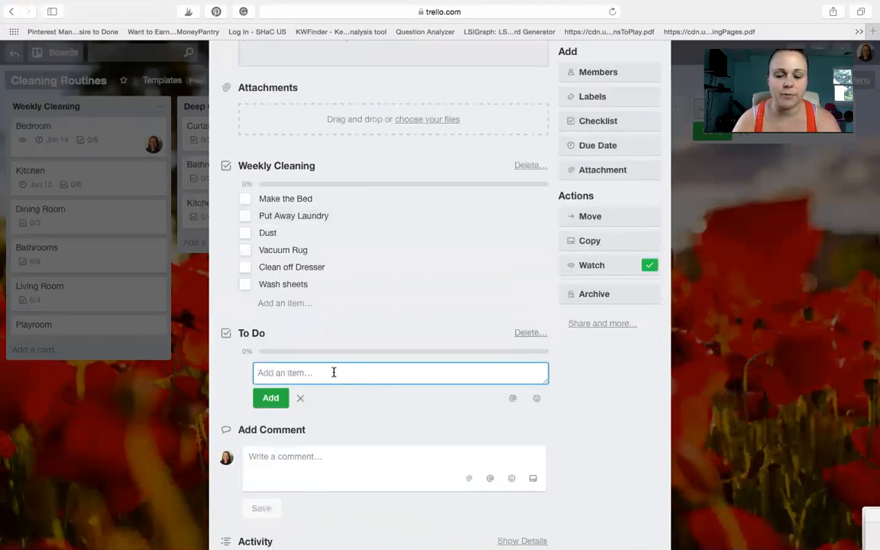
{"action": "scroll", "coordinate": [334, 372], "scroll_direction": "up", "scroll_amount": 3}
{"action": "scroll", "coordinate": [335, 374], "scroll_direction": "down", "scroll_amount": 3}
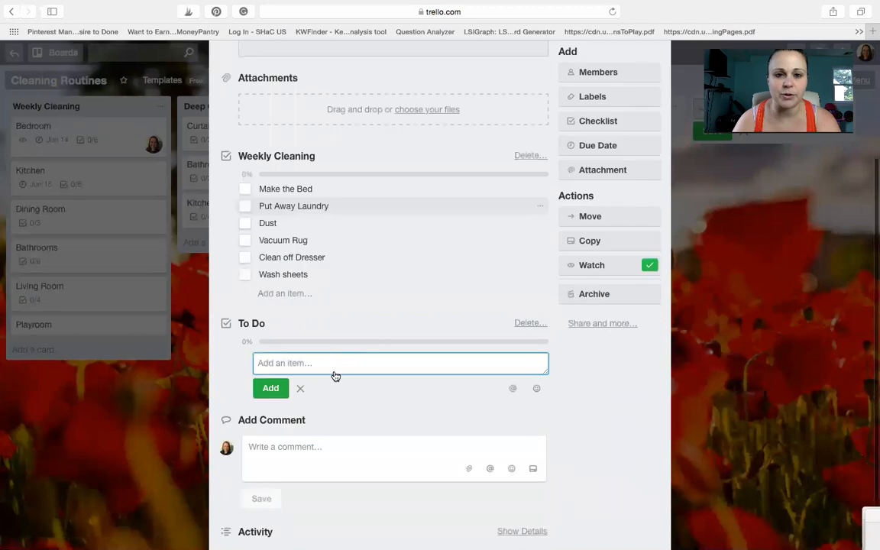
{"action": "left_click", "coordinate": [269, 314]}
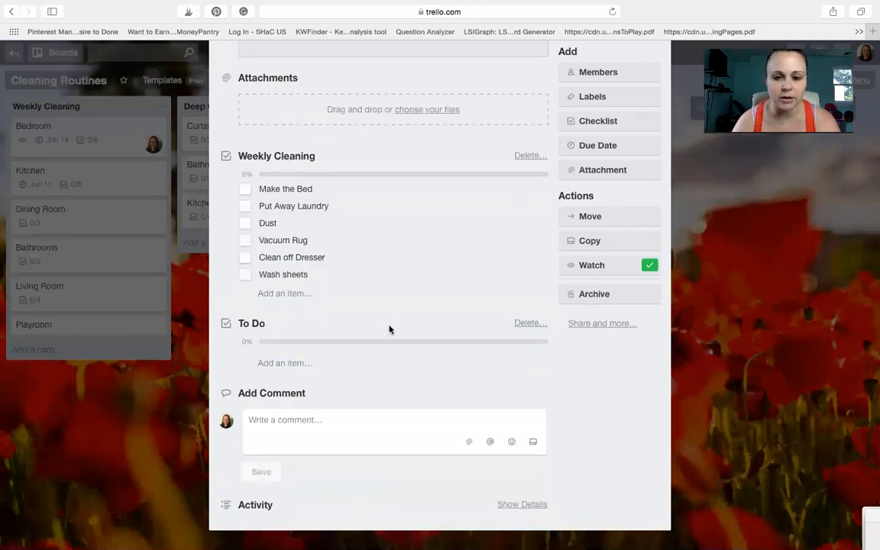
Step: Rename the Bedroom card's To Do checklist to the responsible person's first name
{"action": "left_click", "coordinate": [250, 327]}
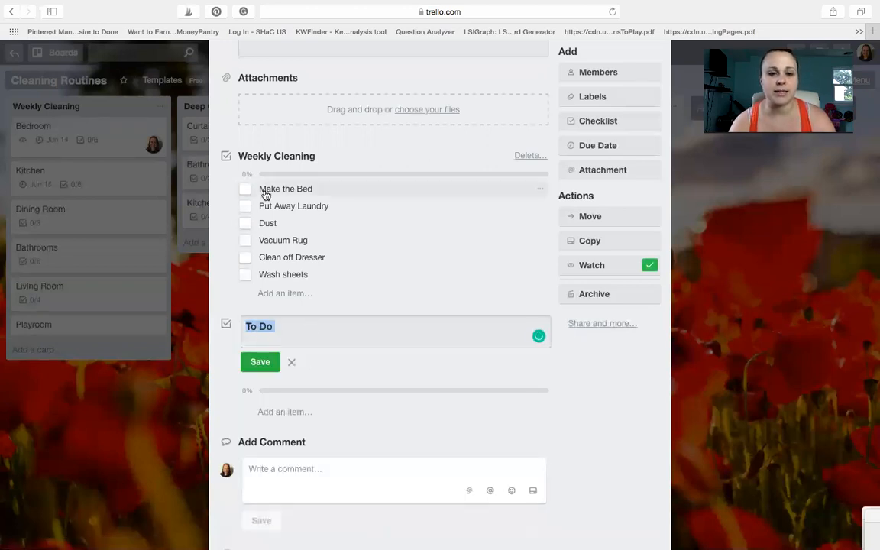
{"action": "type", "text": "Dean"}
{"action": "key", "text": "Return"}
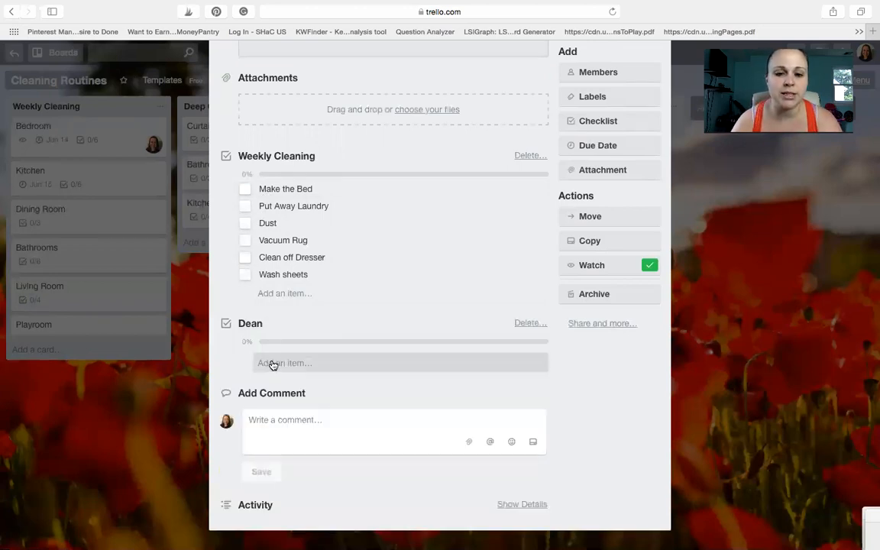
Step: Add the items "Legos are put away" and "Games cleaned Up" to the person-named checklist on the Bedroom card
{"action": "left_click", "coordinate": [271, 362]}
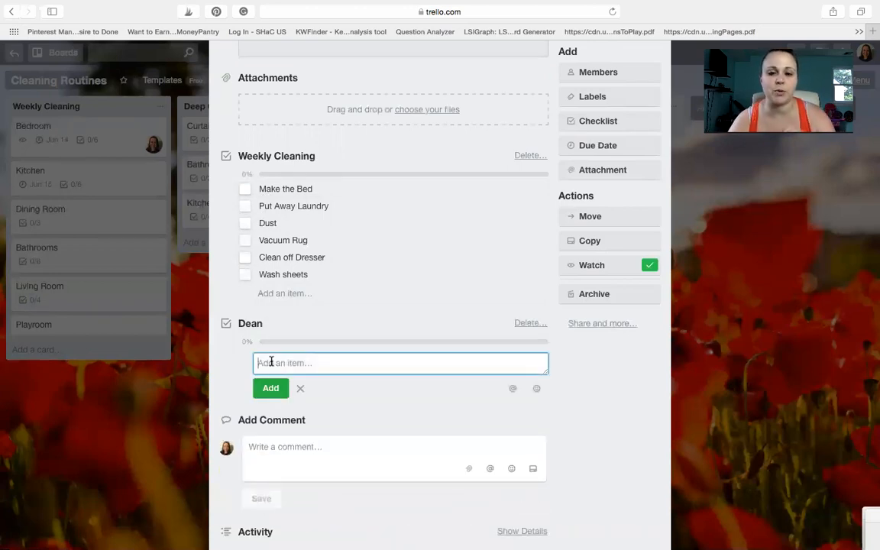
{"action": "type", "text": "Lego"}
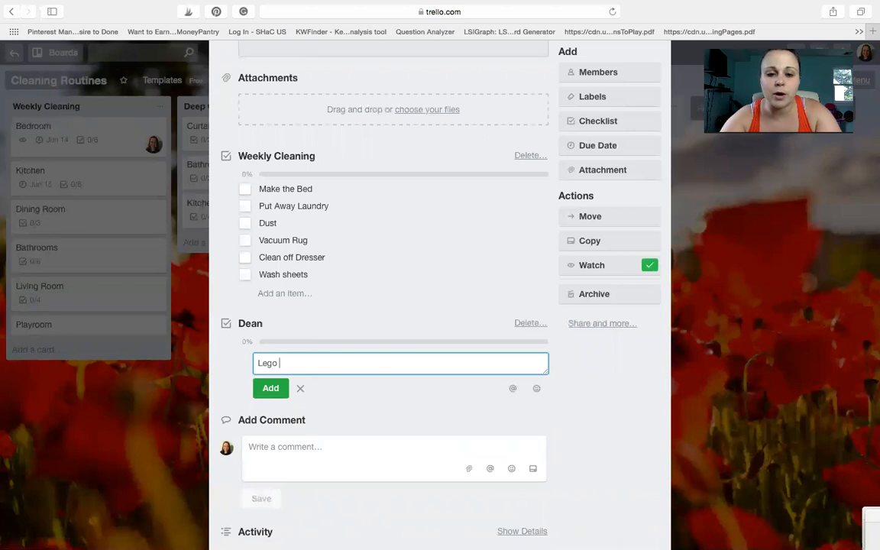
{"action": "type", "text": "s are put away"}
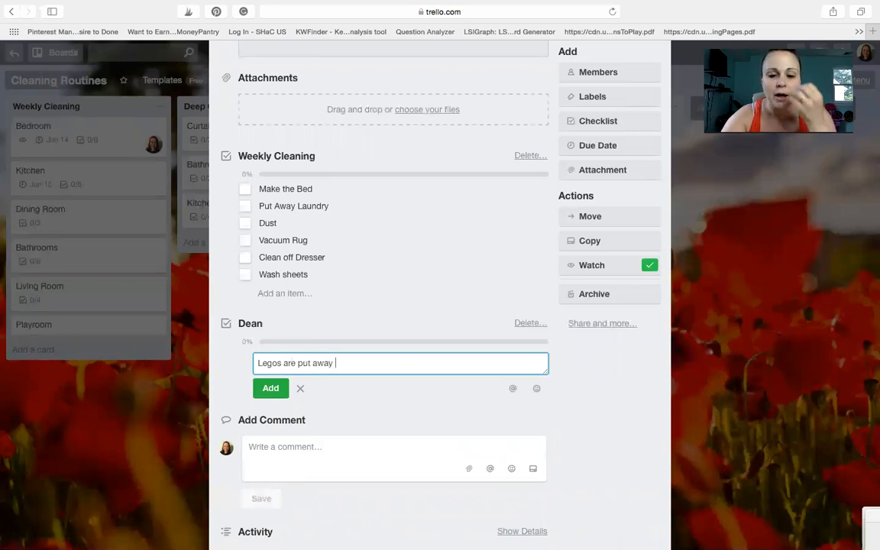
{"action": "key", "text": "Return"}
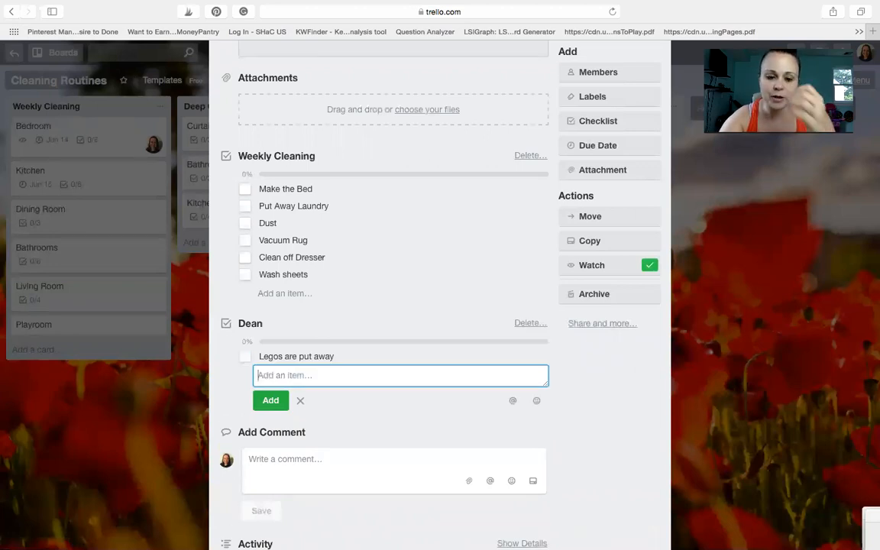
{"action": "type", "text": "V"}
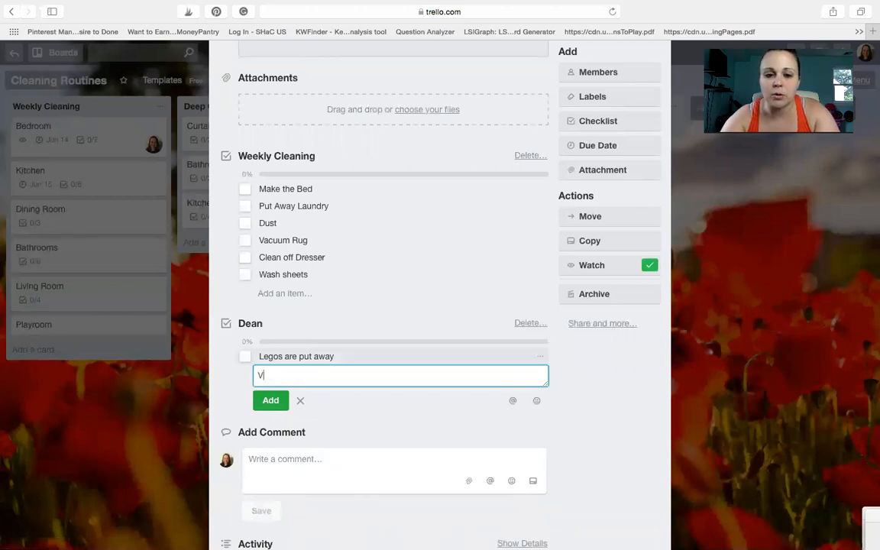
{"action": "key", "text": "BackSpace"}
{"action": "type", "text": "Games clean"}
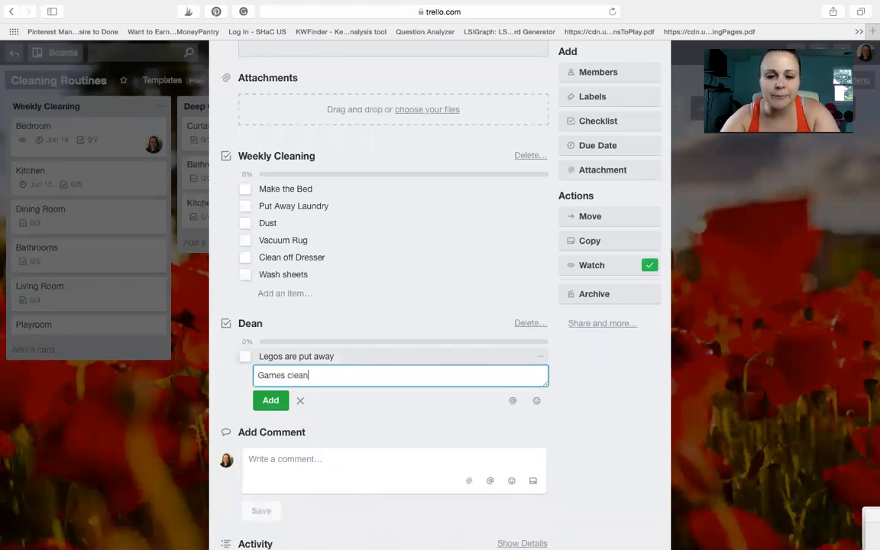
{"action": "type", "text": "ed Up"}
{"action": "key", "text": "Return"}
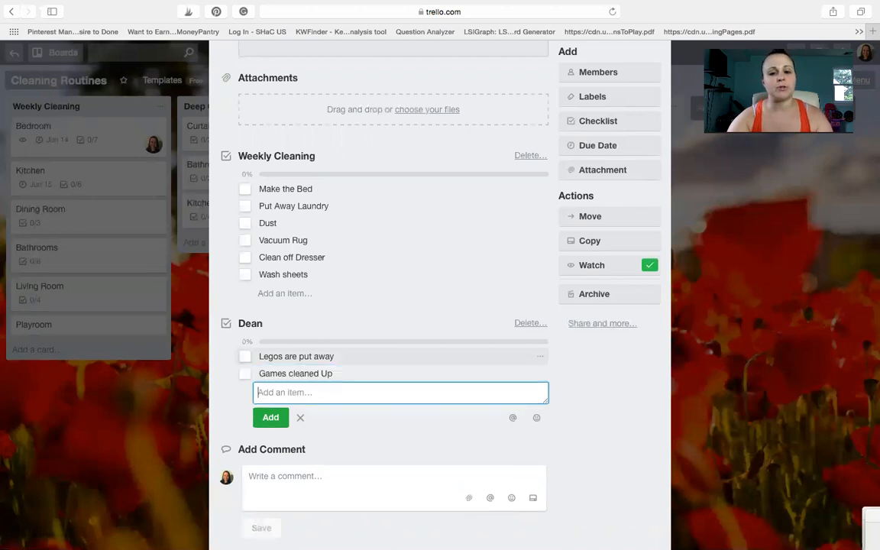
Step: Look over the Bedroom card and view the sources available for attaching files, without attaching anything
{"action": "scroll", "coordinate": [282, 302], "scroll_direction": "up", "scroll_amount": 3}
{"action": "scroll", "coordinate": [282, 302], "scroll_direction": "down", "scroll_amount": 1}
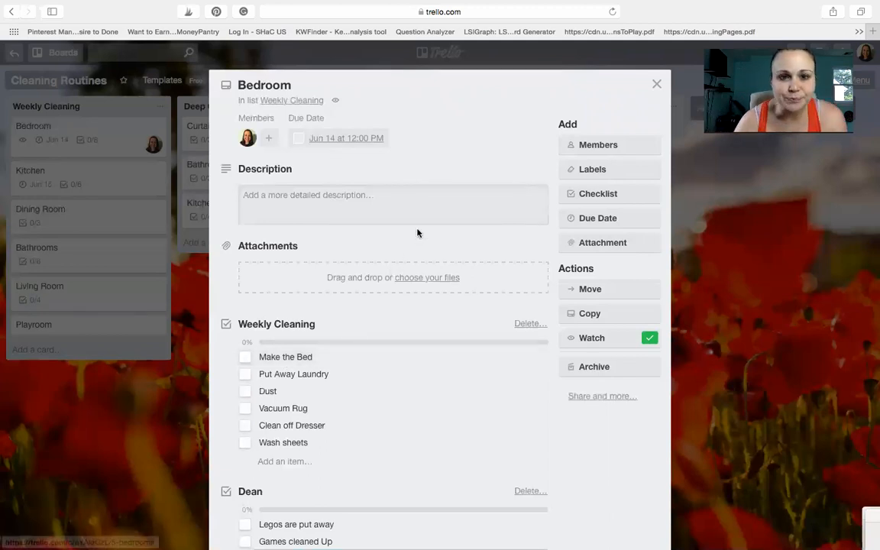
{"action": "scroll", "coordinate": [364, 237], "scroll_direction": "down", "scroll_amount": 5}
{"action": "scroll", "coordinate": [362, 238], "scroll_direction": "up", "scroll_amount": 5}
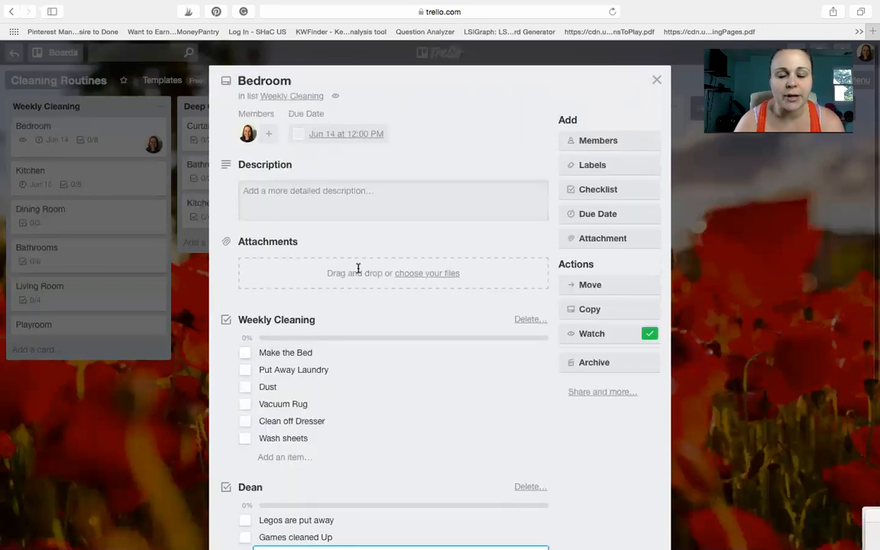
{"action": "left_click", "coordinate": [417, 276]}
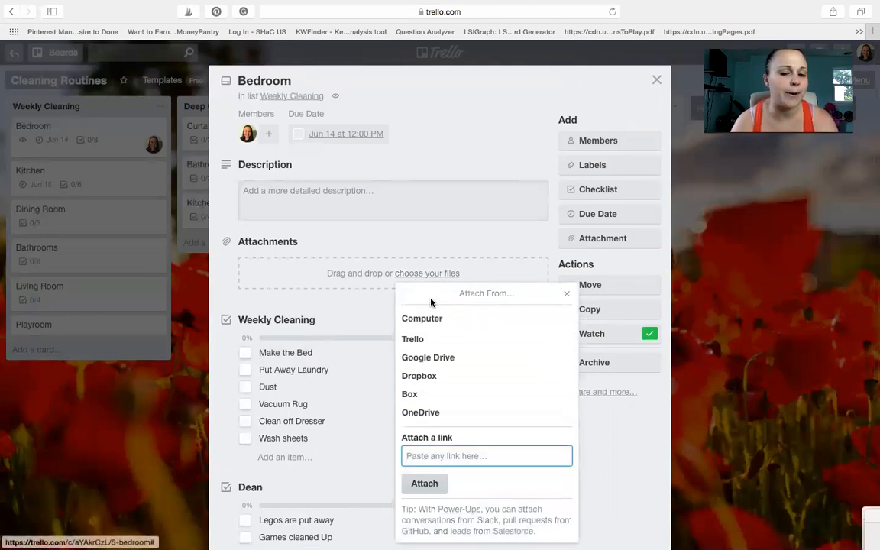
{"action": "left_click", "coordinate": [728, 321]}
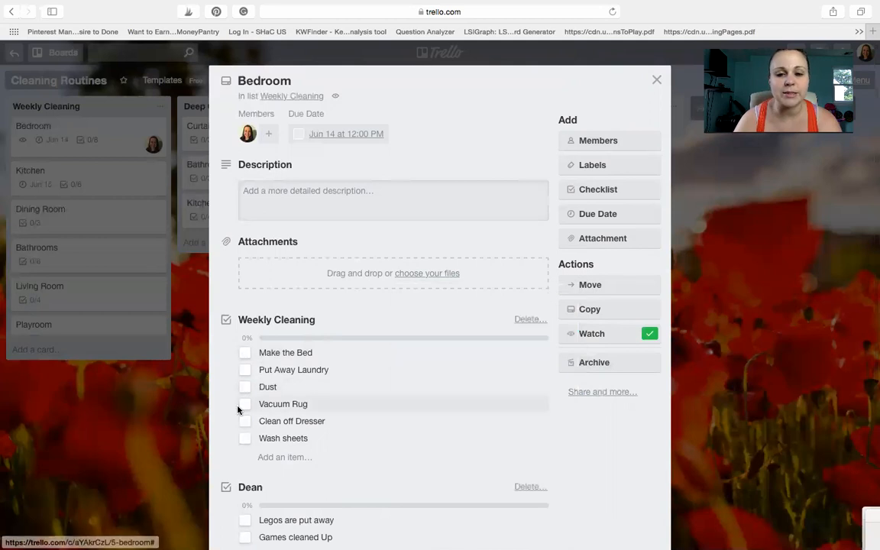
Step: Review both checklists on the Bedroom card and close the card
{"action": "scroll", "coordinate": [242, 407], "scroll_direction": "down", "scroll_amount": 5}
{"action": "scroll", "coordinate": [239, 411], "scroll_direction": "up", "scroll_amount": 3}
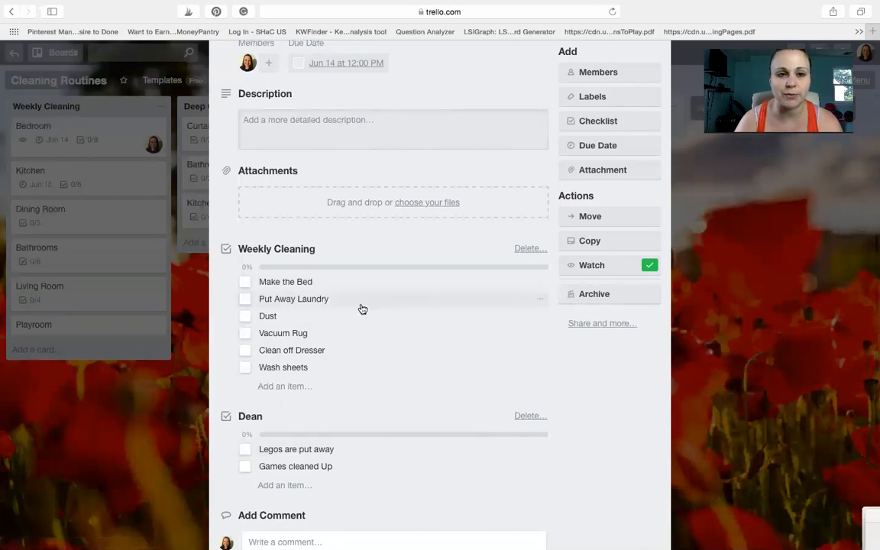
{"action": "scroll", "coordinate": [298, 440], "scroll_direction": "down", "scroll_amount": 4}
{"action": "scroll", "coordinate": [300, 440], "scroll_direction": "up", "scroll_amount": 6}
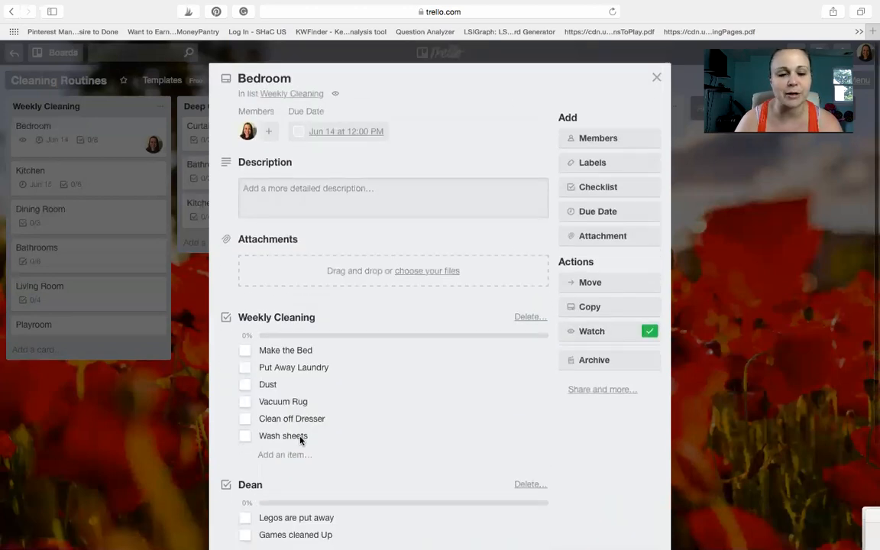
{"action": "left_click", "coordinate": [656, 78]}
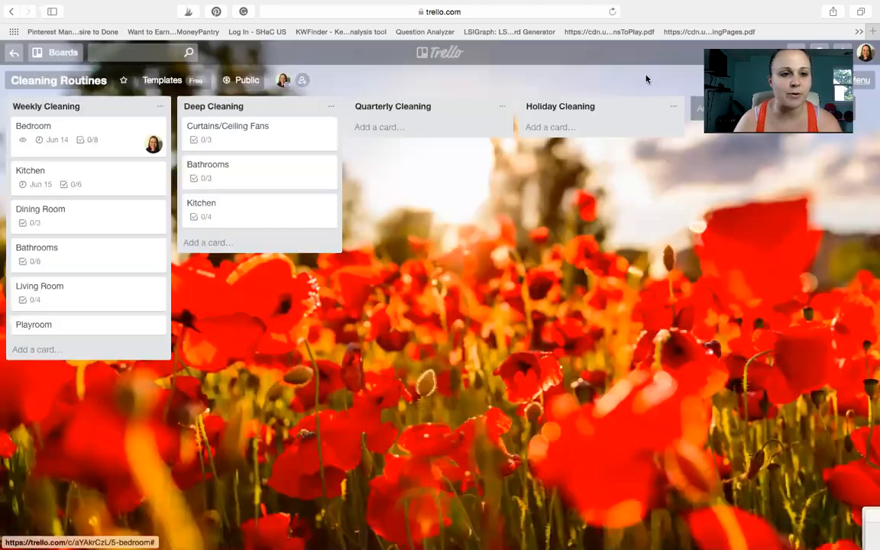
Step: Examine the checklists of the Kitchen and Bathrooms cards in the Weekly Cleaning list, closing each card after viewing
{"action": "left_click", "coordinate": [53, 184]}
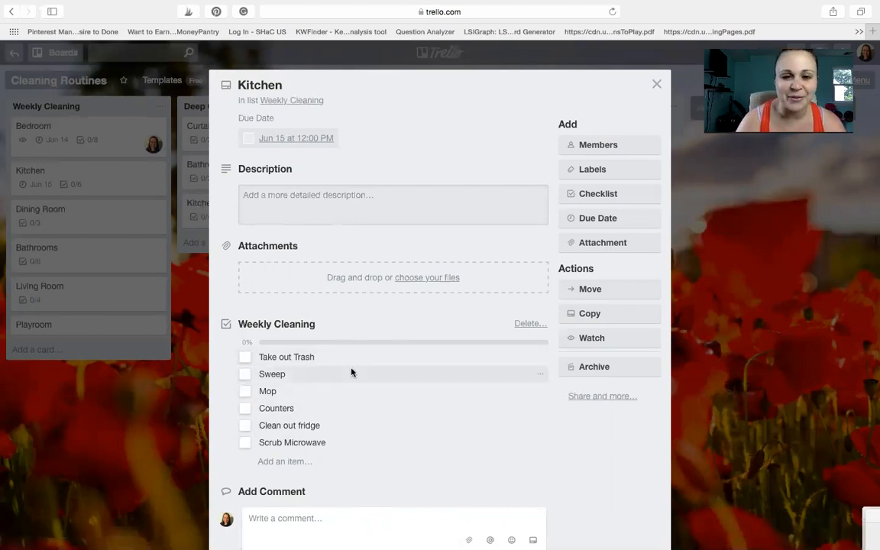
{"action": "scroll", "coordinate": [352, 370], "scroll_direction": "down", "scroll_amount": 2}
{"action": "scroll", "coordinate": [351, 372], "scroll_direction": "up", "scroll_amount": 2}
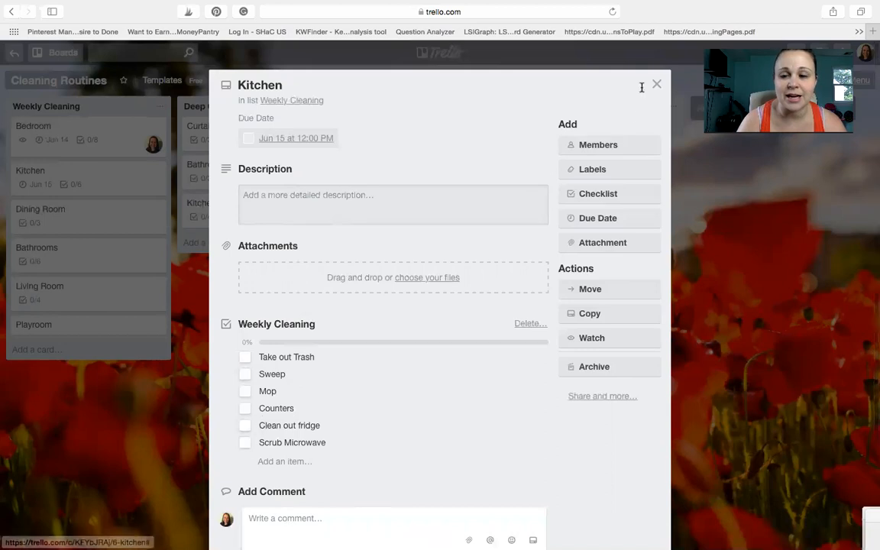
{"action": "left_click", "coordinate": [656, 86]}
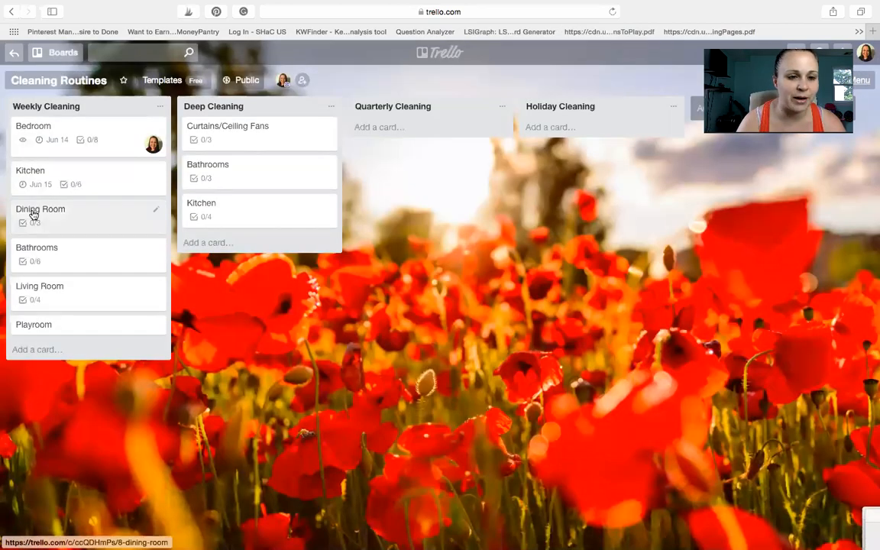
{"action": "left_click", "coordinate": [34, 252]}
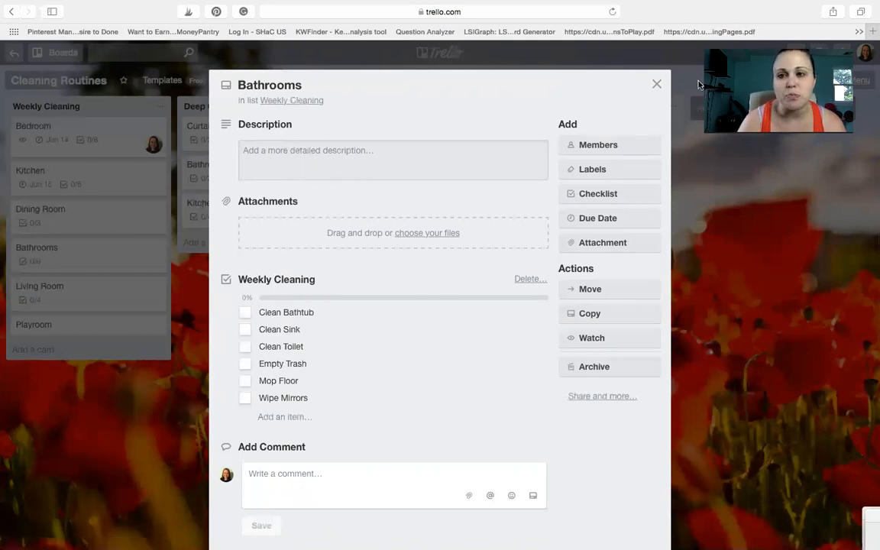
{"action": "left_click", "coordinate": [656, 84]}
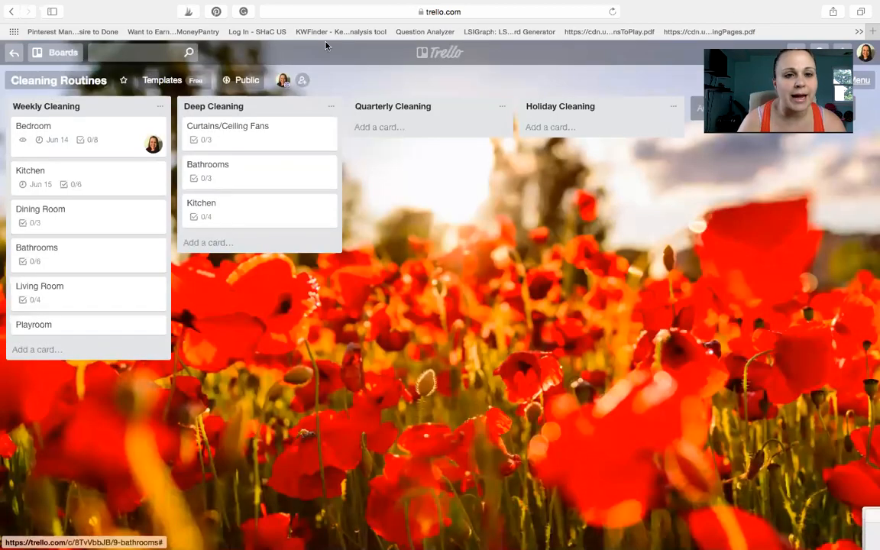
Step: Examine the checklists of the Curtains/Ceiling Fans, Bathrooms and Kitchen cards in the Deep Cleaning list, closing each card after viewing
{"action": "left_click", "coordinate": [233, 141]}
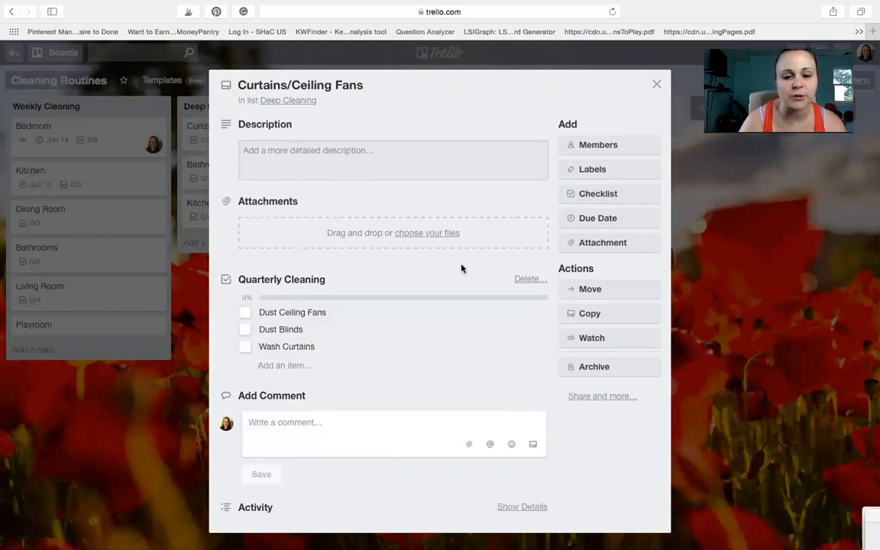
{"action": "left_click", "coordinate": [758, 223]}
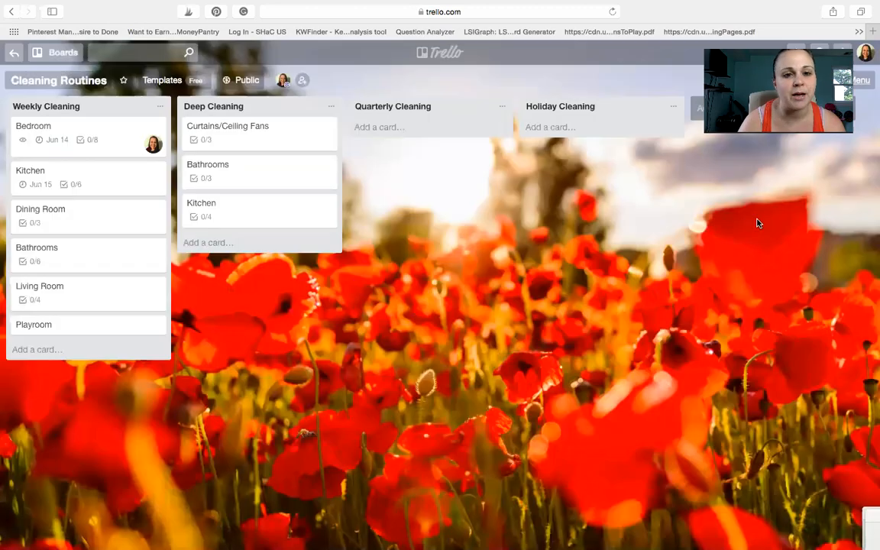
{"action": "left_click", "coordinate": [245, 168]}
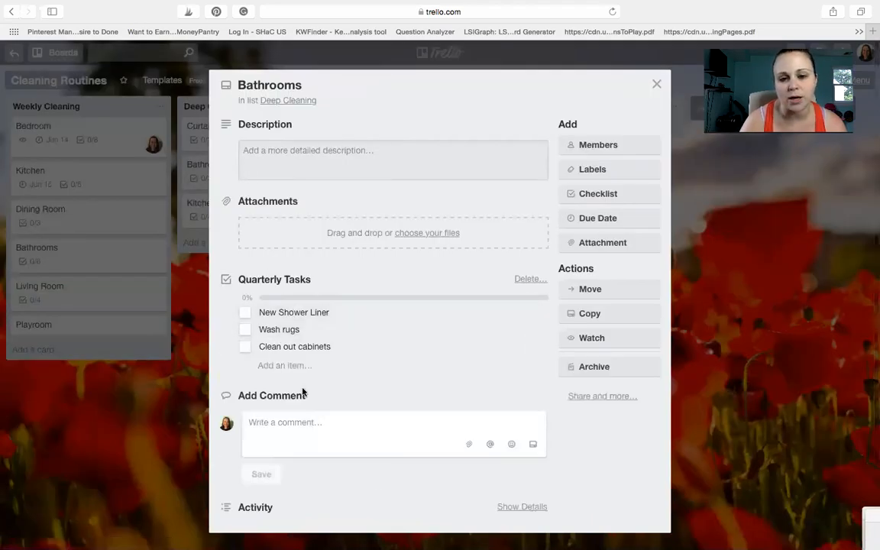
{"action": "left_click", "coordinate": [717, 308]}
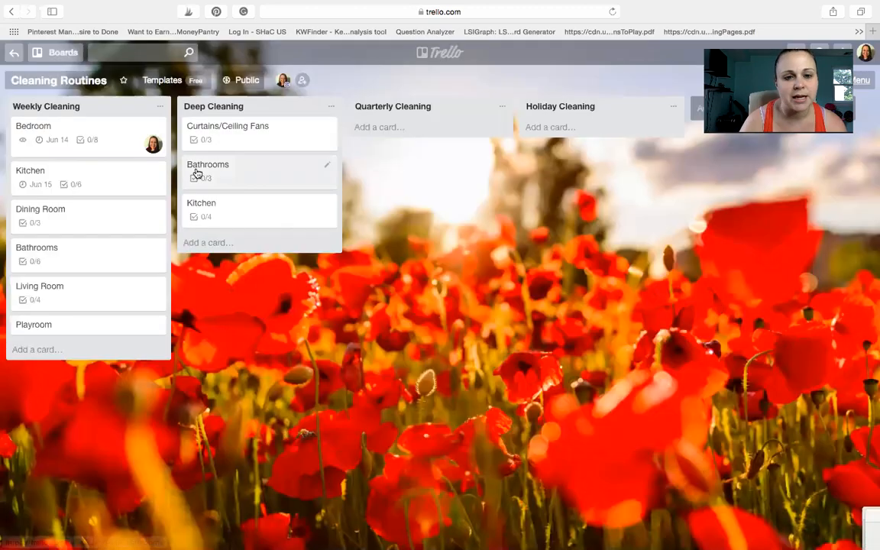
{"action": "left_click", "coordinate": [202, 220]}
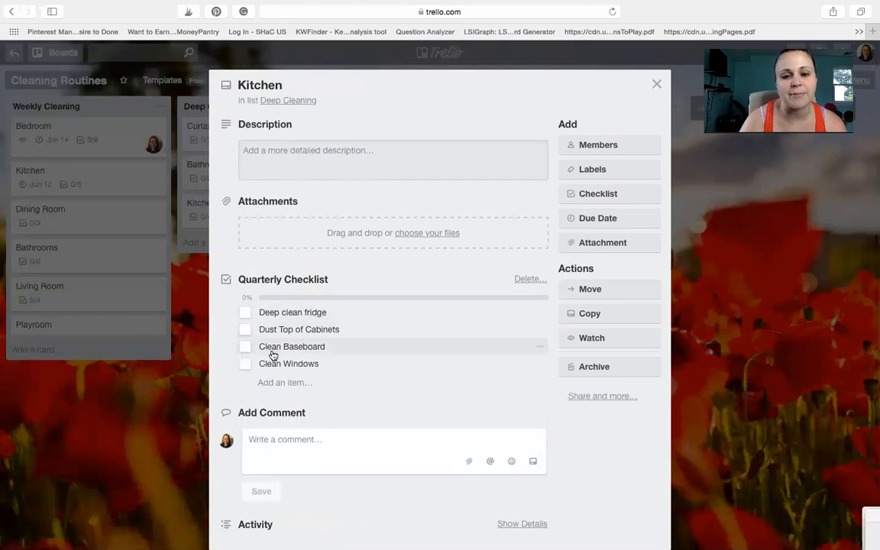
{"action": "left_click", "coordinate": [718, 349]}
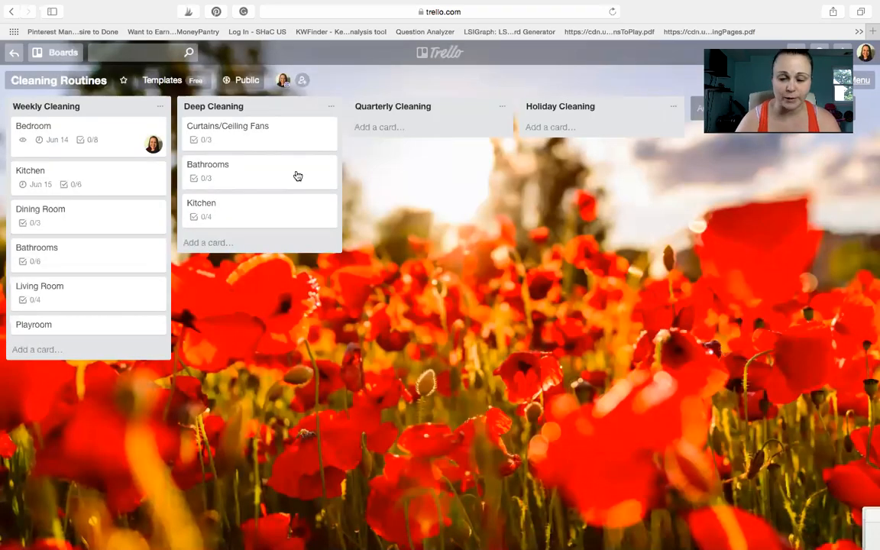
Step: Open Gmail in a new browser tab, launch Google Calendar from it and close the Gmail tab
{"action": "left_click", "coordinate": [872, 33]}
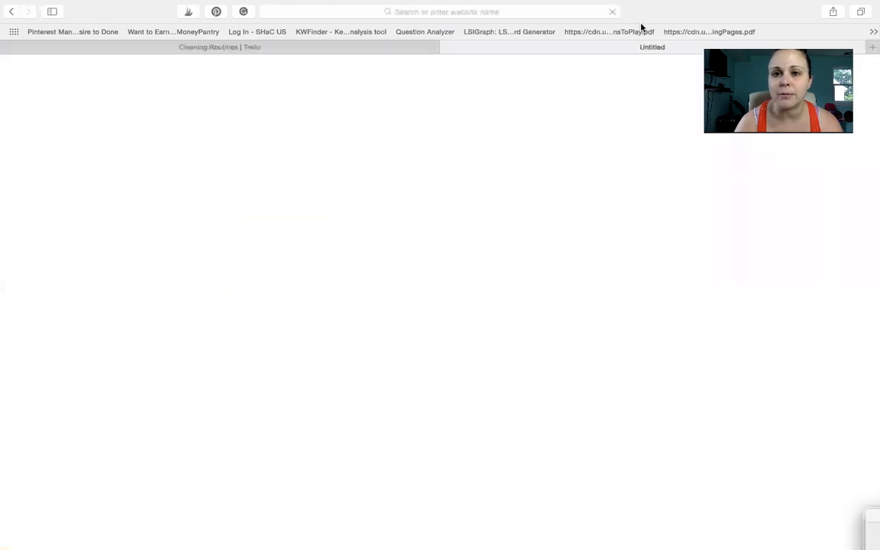
{"action": "left_click", "coordinate": [539, 12]}
{"action": "type", "text": "m"}
{"action": "key", "text": "Return"}
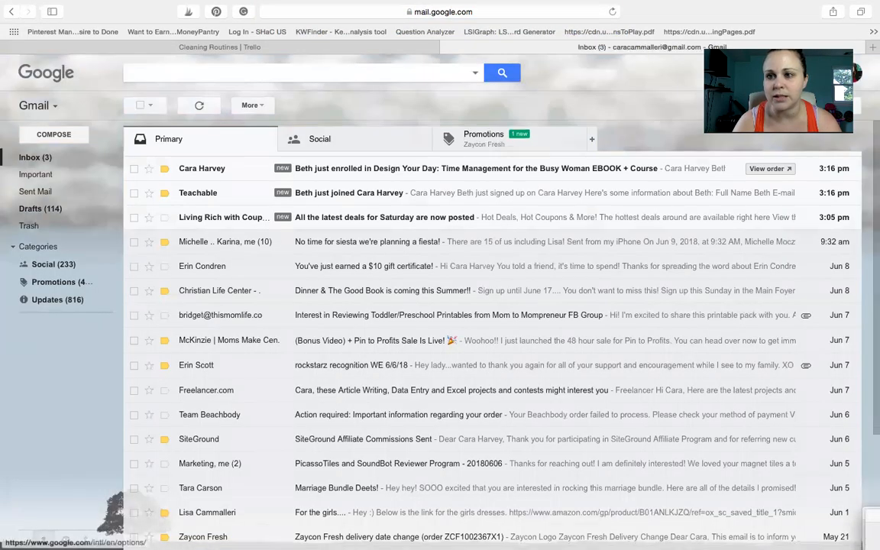
{"action": "left_click", "coordinate": [795, 73]}
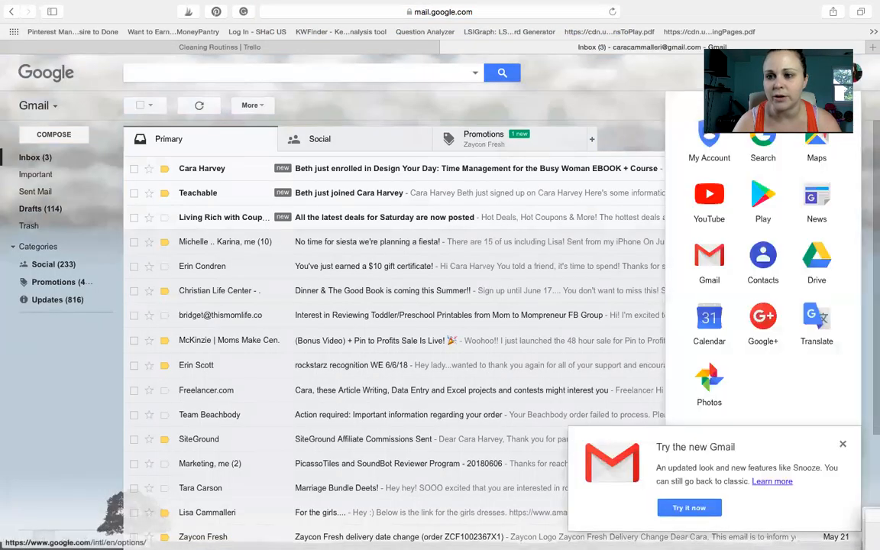
{"action": "left_click", "coordinate": [709, 319]}
{"action": "left_click", "coordinate": [304, 49]}
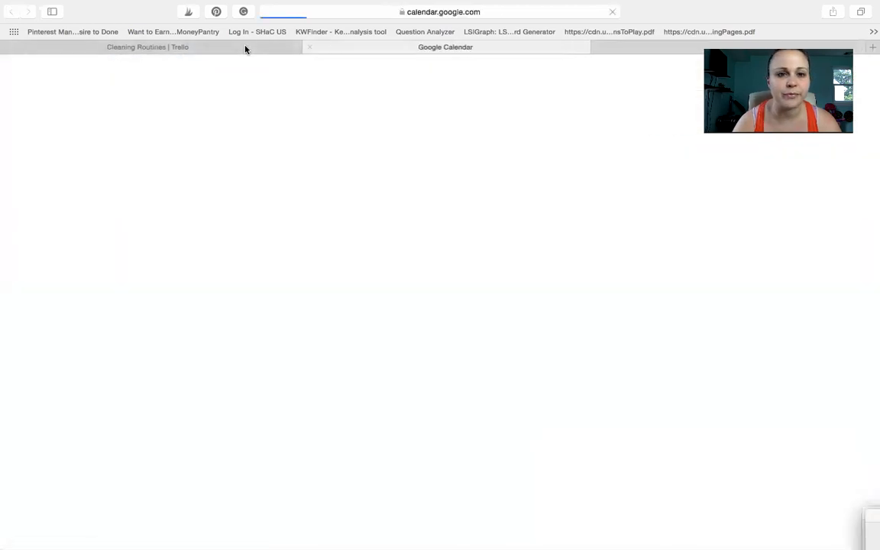
Step: Return to the Cleaning Routines board in Trello and look up the Calendar Power-Up in the board's Power-Ups directory
{"action": "left_click", "coordinate": [243, 47]}
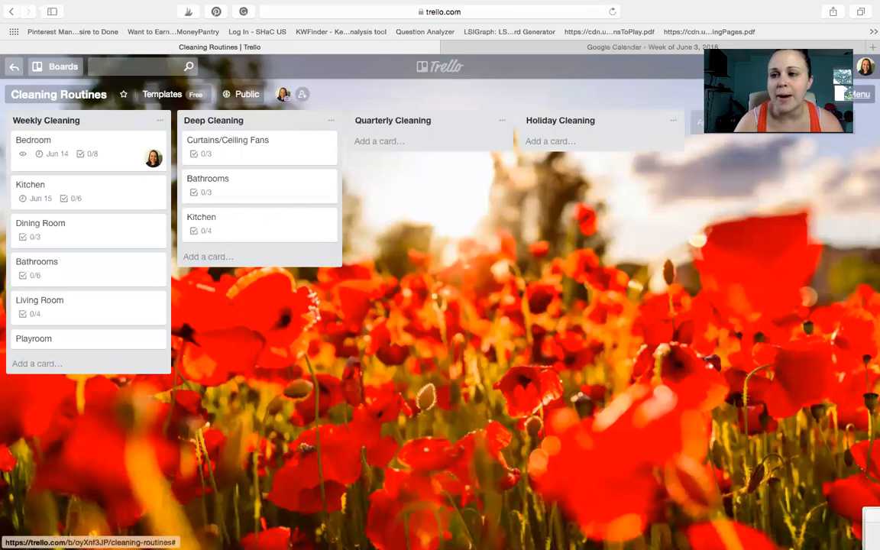
{"action": "left_click", "coordinate": [859, 94]}
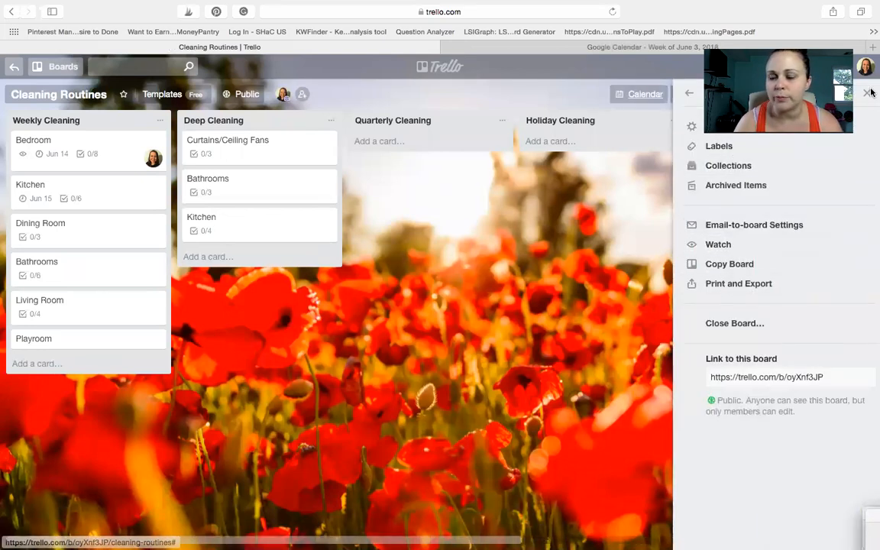
{"action": "left_click", "coordinate": [689, 95]}
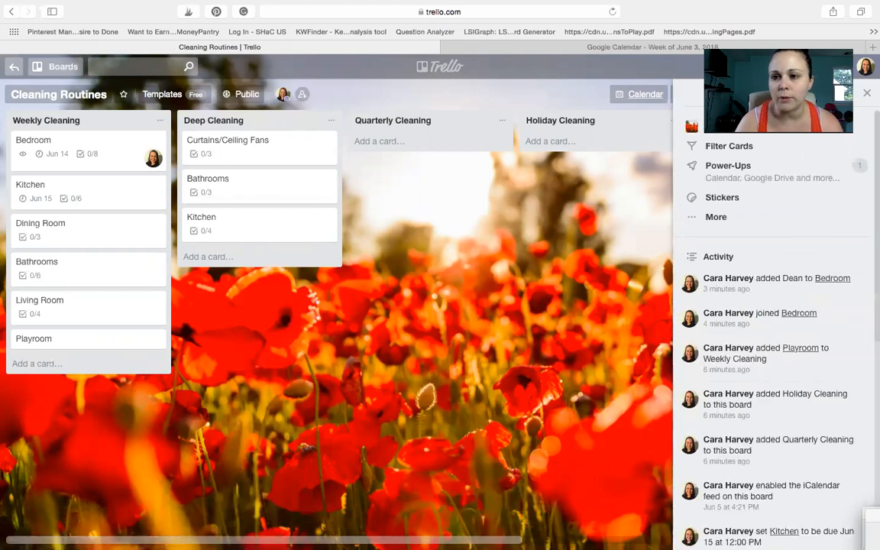
{"action": "left_click", "coordinate": [722, 171]}
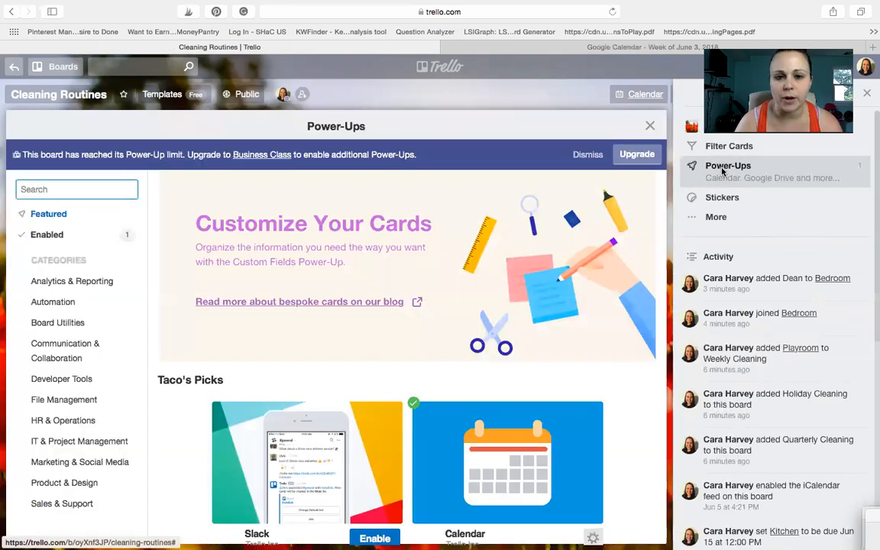
{"action": "scroll", "coordinate": [353, 382], "scroll_direction": "down", "scroll_amount": 10}
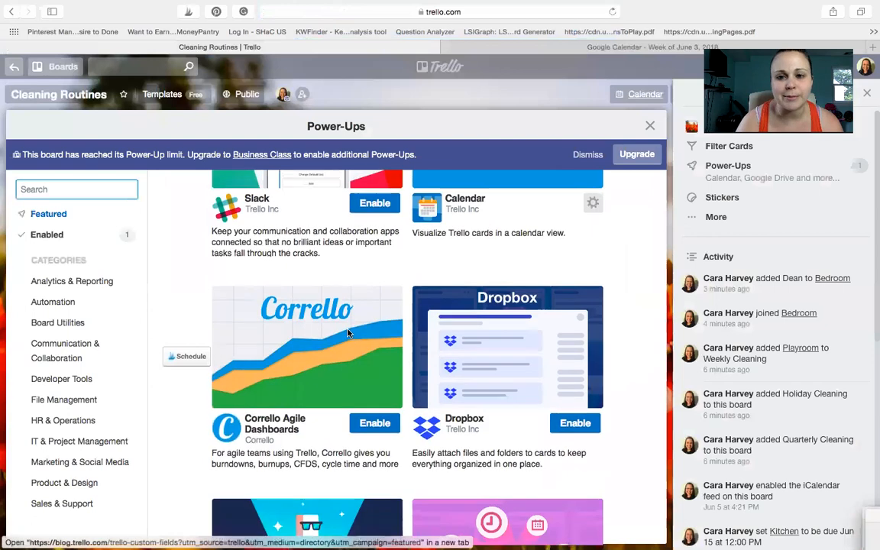
{"action": "scroll", "coordinate": [347, 333], "scroll_direction": "up", "scroll_amount": 5}
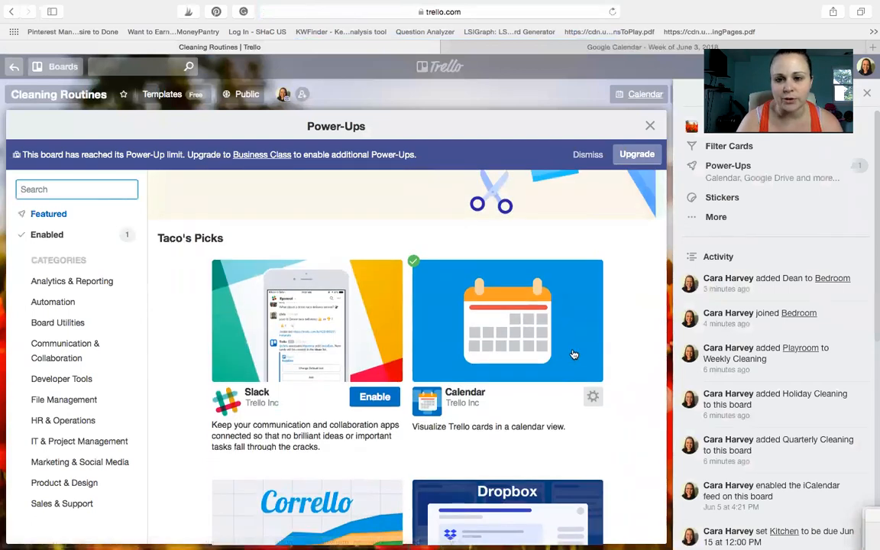
Step: Close the Power-Ups directory and examine the board's June 2018 calendar with its scheduled cards, closing it after viewing
{"action": "left_click", "coordinate": [866, 94]}
{"action": "left_click", "coordinate": [857, 127]}
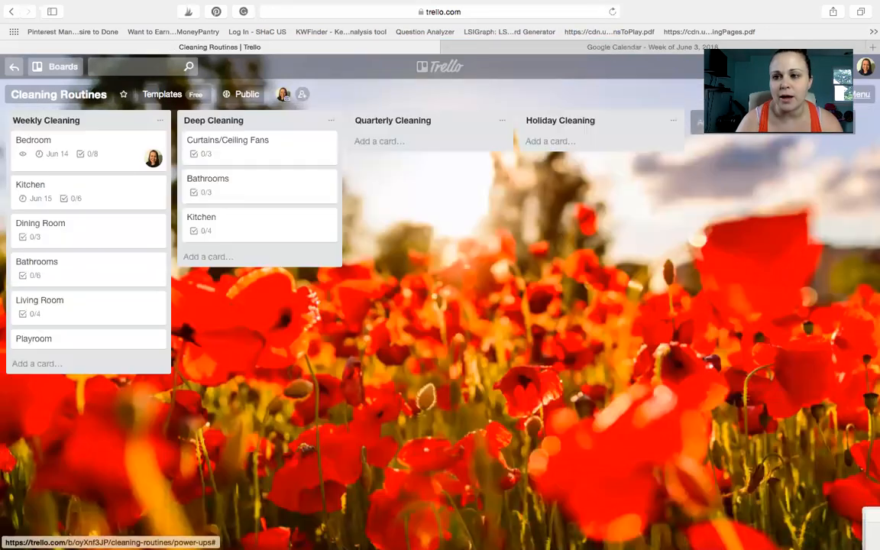
{"action": "left_click", "coordinate": [770, 95]}
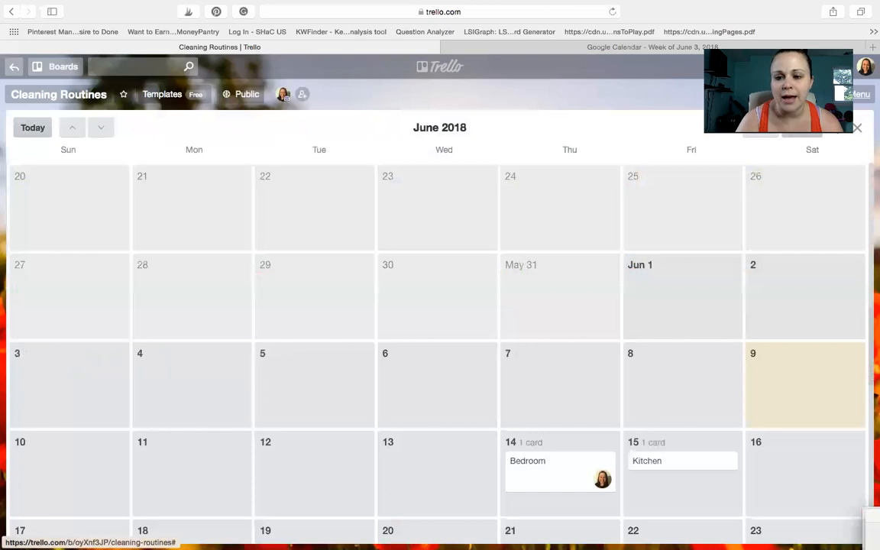
{"action": "scroll", "coordinate": [551, 469], "scroll_direction": "down", "scroll_amount": 2}
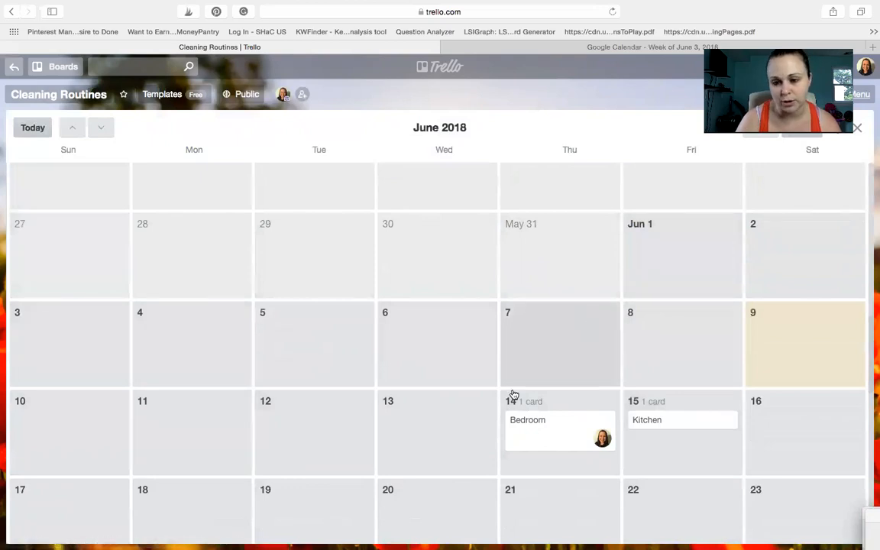
{"action": "scroll", "coordinate": [598, 501], "scroll_direction": "down", "scroll_amount": 10}
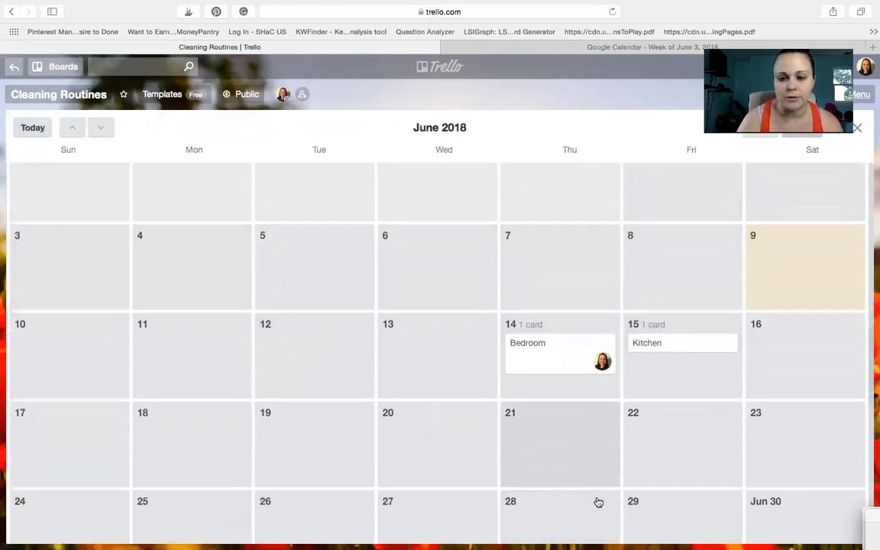
{"action": "scroll", "coordinate": [598, 500], "scroll_direction": "up", "scroll_amount": 3}
{"action": "scroll", "coordinate": [598, 501], "scroll_direction": "down", "scroll_amount": 7}
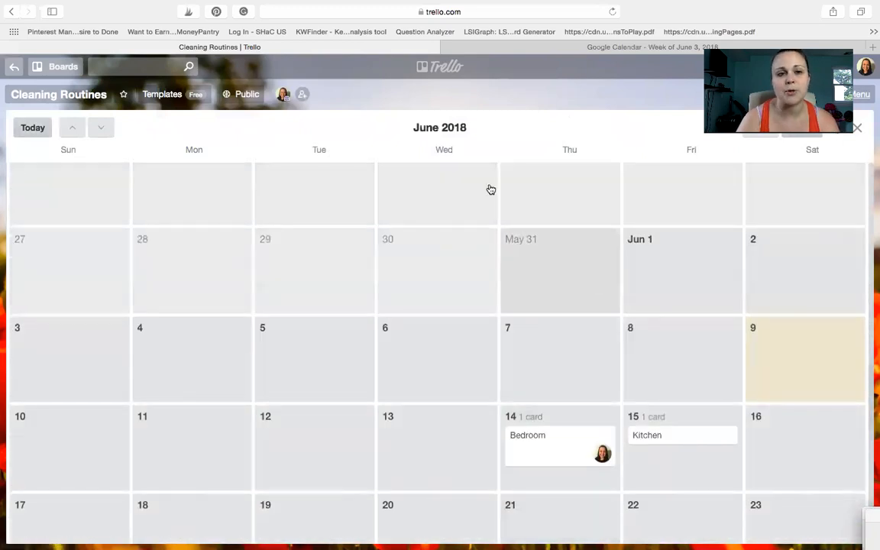
{"action": "left_click", "coordinate": [858, 128]}
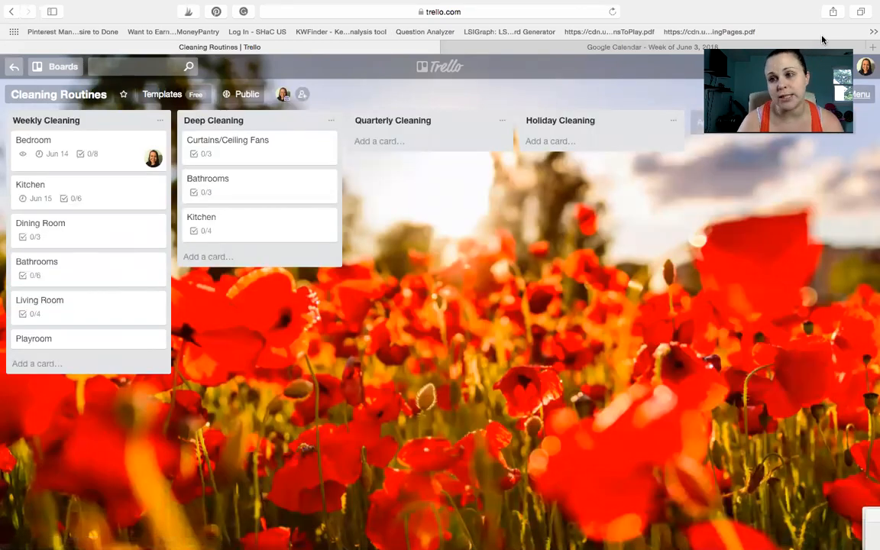
Step: Mark the Bedroom card in Weekly Cleaning complete, reschedule it to 6/21/2018 and reset its due date to incomplete
{"action": "left_click", "coordinate": [66, 155]}
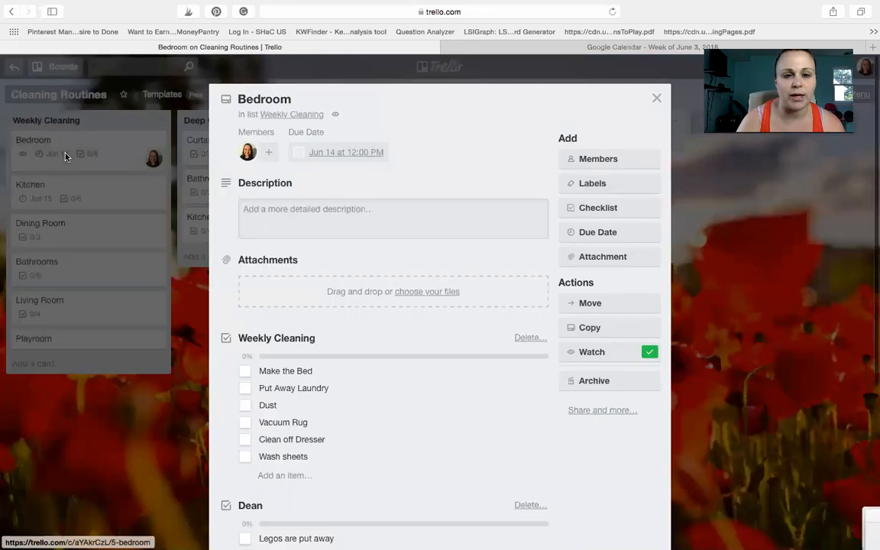
{"action": "left_click", "coordinate": [298, 152]}
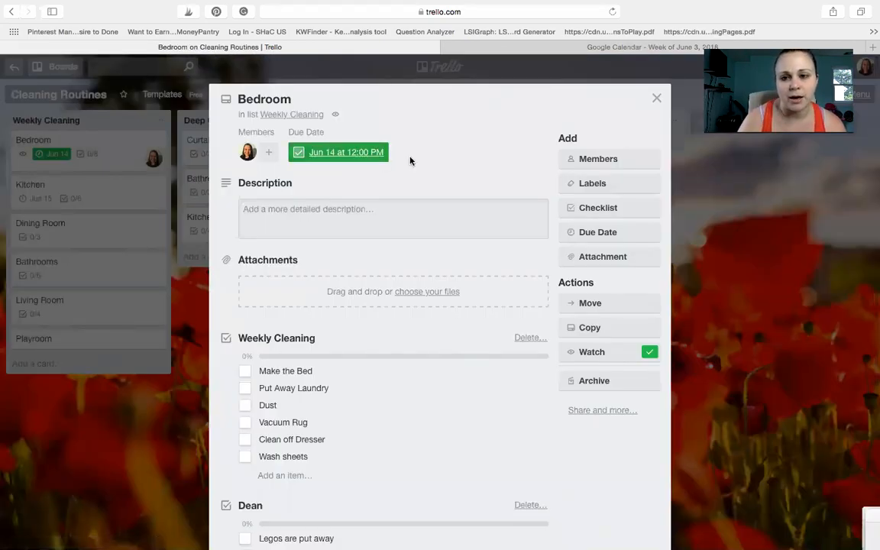
{"action": "left_click", "coordinate": [593, 234]}
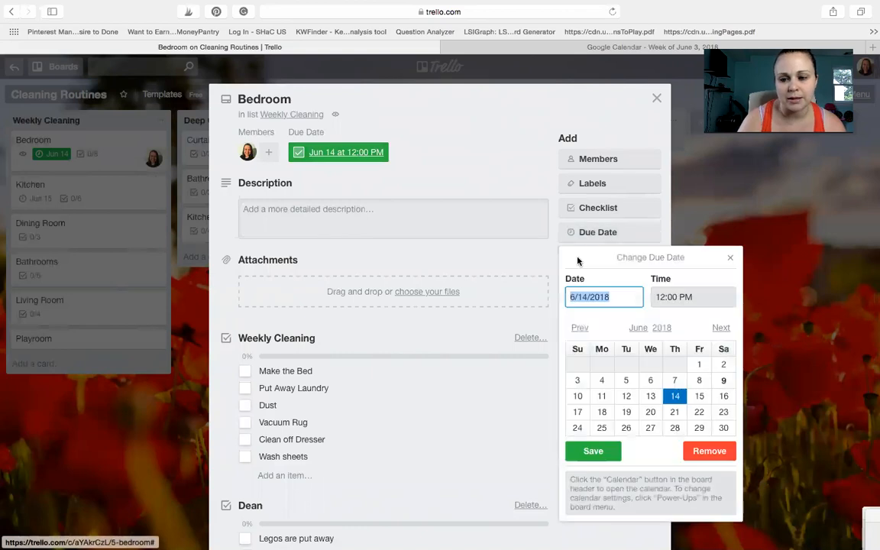
{"action": "left_click", "coordinate": [674, 413]}
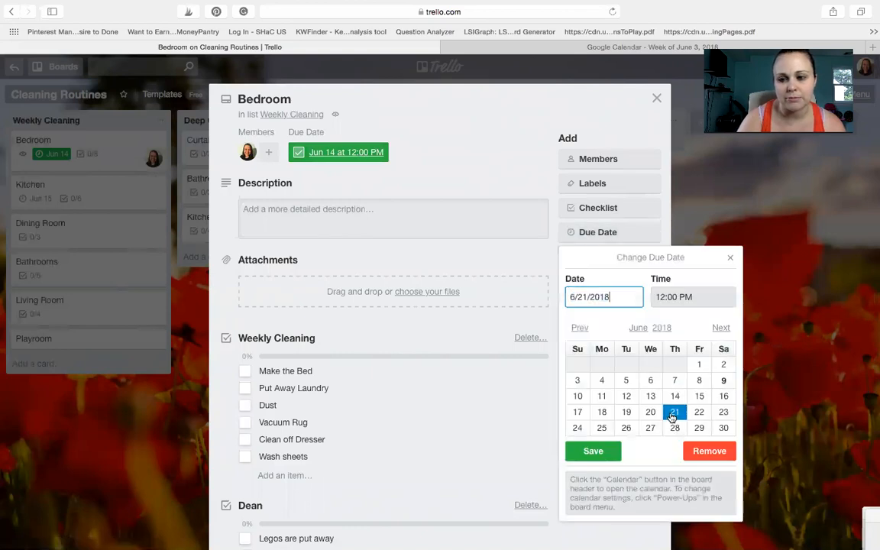
{"action": "left_click", "coordinate": [608, 453]}
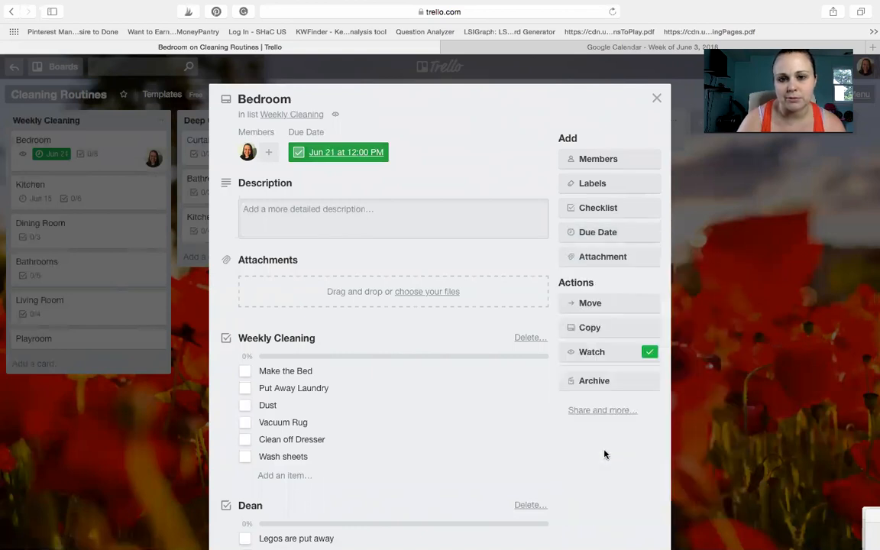
{"action": "left_click", "coordinate": [298, 153]}
{"action": "left_click", "coordinate": [656, 101]}
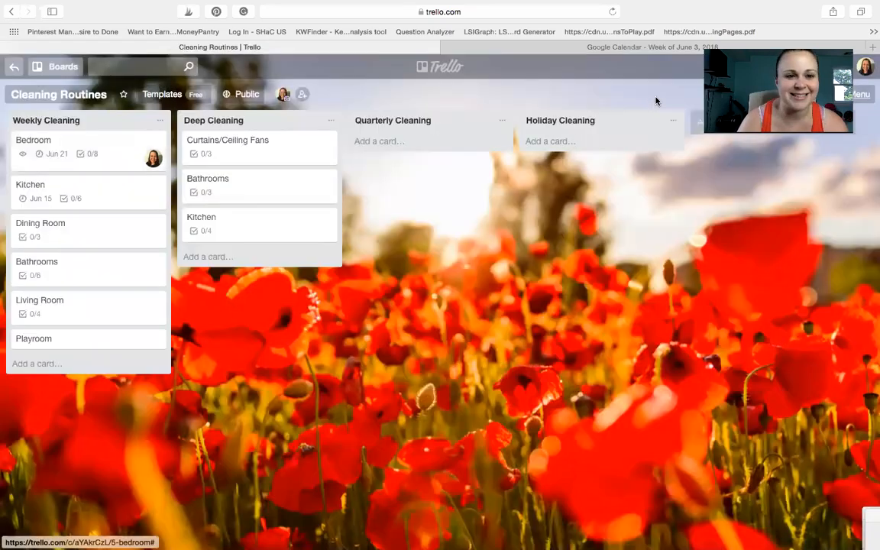
Step: Switch to Google Calendar and start adding another calendar from a URL
{"action": "left_click", "coordinate": [587, 48]}
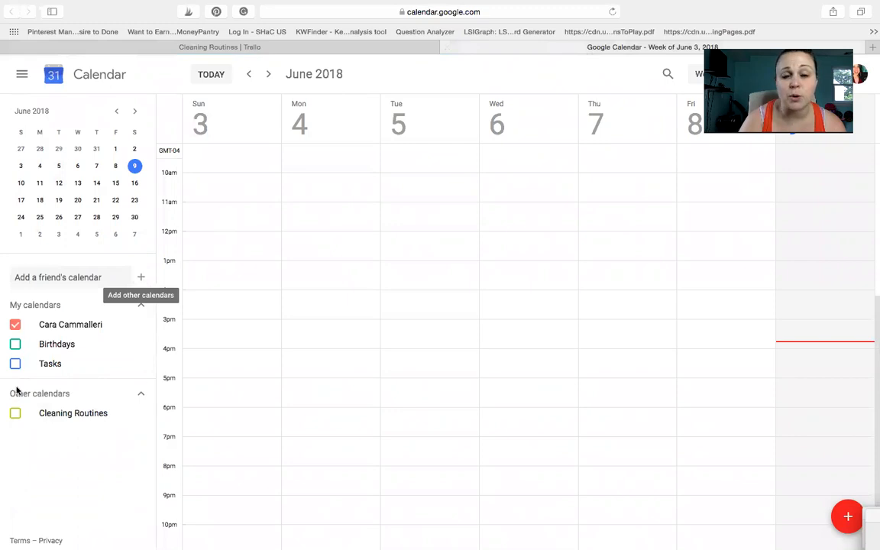
{"action": "left_click", "coordinate": [141, 278]}
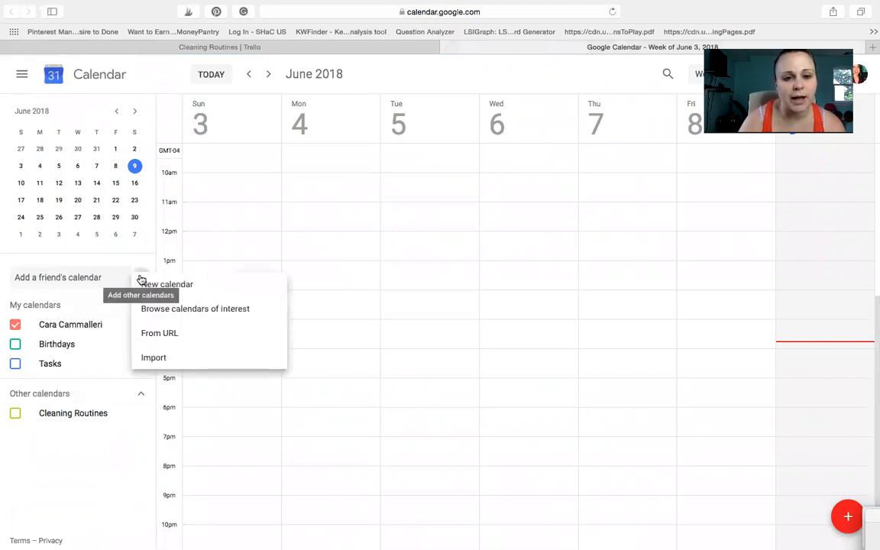
{"action": "left_click", "coordinate": [152, 333]}
Step: Return to the Cleaning Routines board in Trello and copy the iCalendar feed link from its calendar settings
{"action": "left_click", "coordinate": [275, 47]}
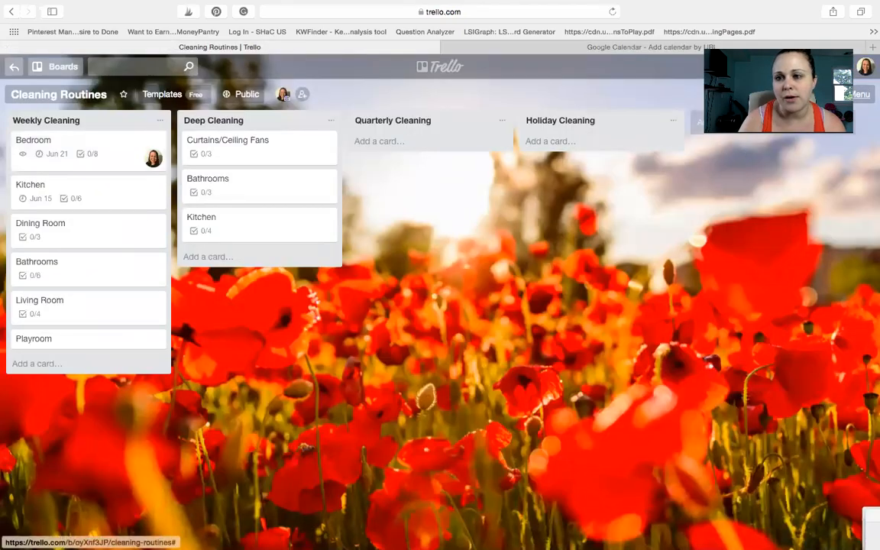
{"action": "left_click", "coordinate": [778, 94]}
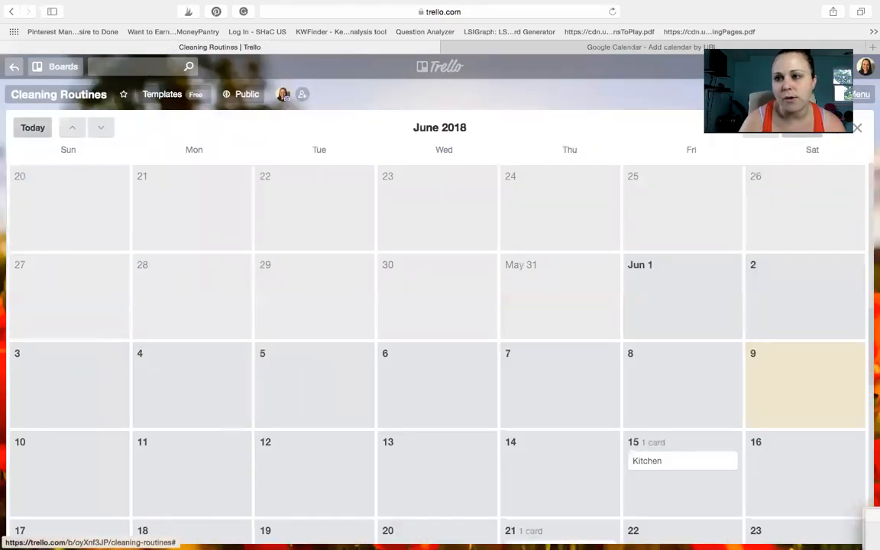
{"action": "left_click", "coordinate": [850, 94]}
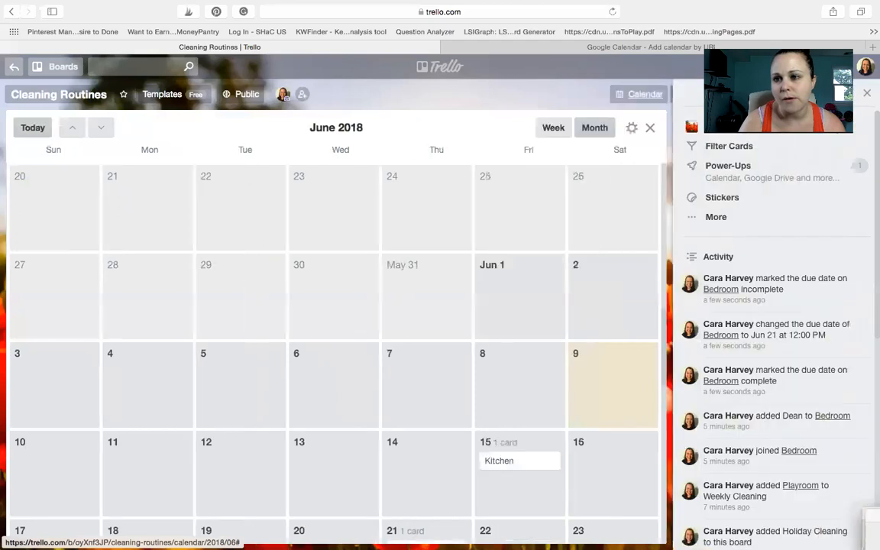
{"action": "left_click", "coordinate": [631, 129]}
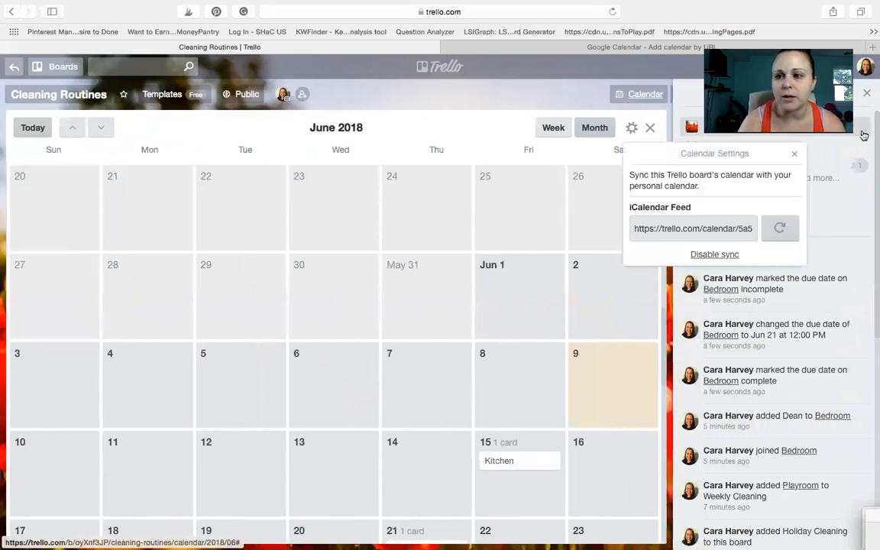
{"action": "left_click", "coordinate": [866, 93]}
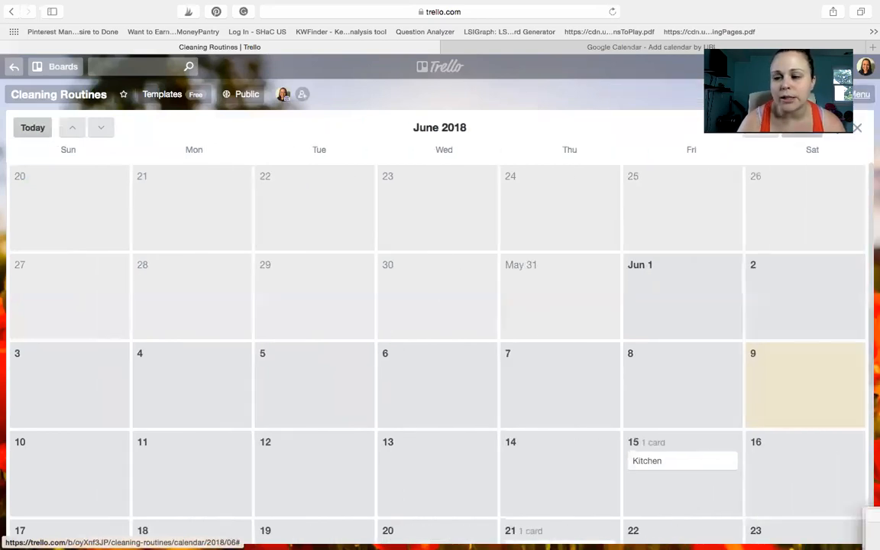
{"action": "left_click", "coordinate": [839, 129]}
{"action": "left_click", "coordinate": [737, 230]}
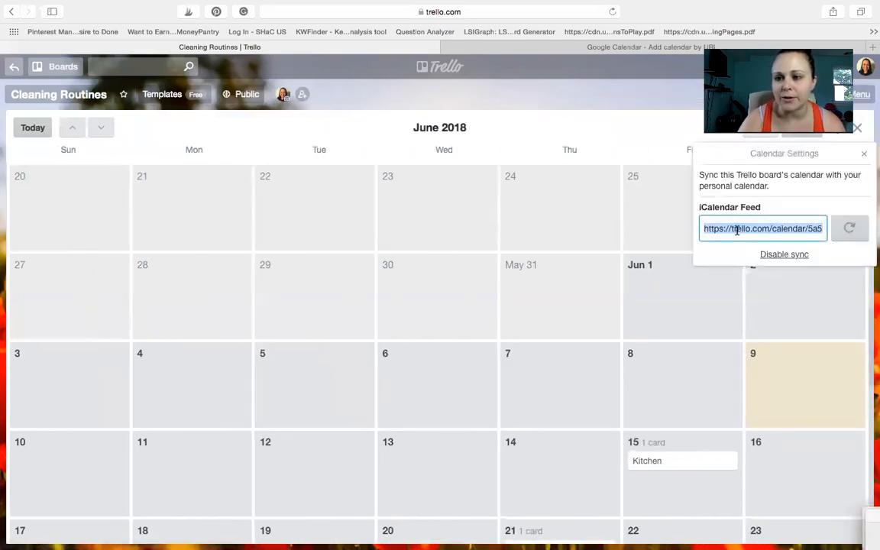
Step: Add the calendar in Google Calendar using the copied iCalendar feed URL, and check the Cleaning Routines calendar's settings
{"action": "left_click", "coordinate": [500, 48]}
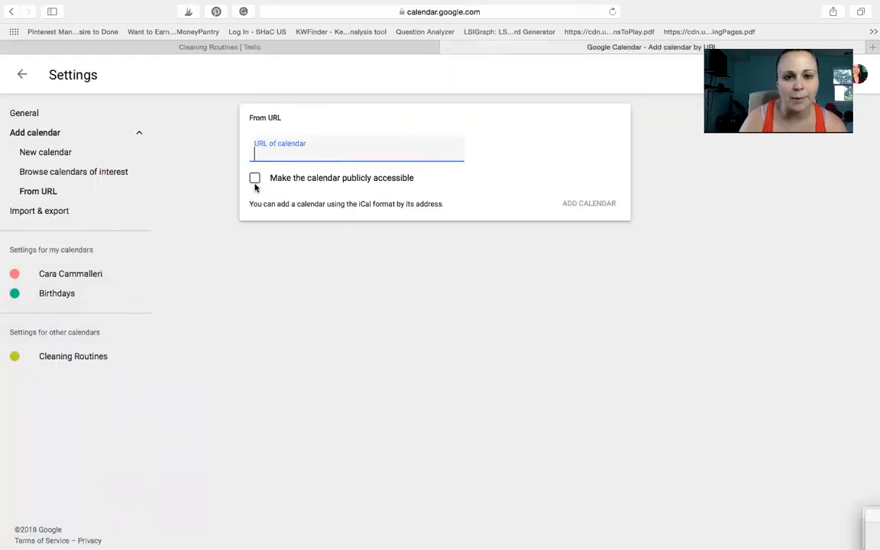
{"action": "key", "text": "super+v"}
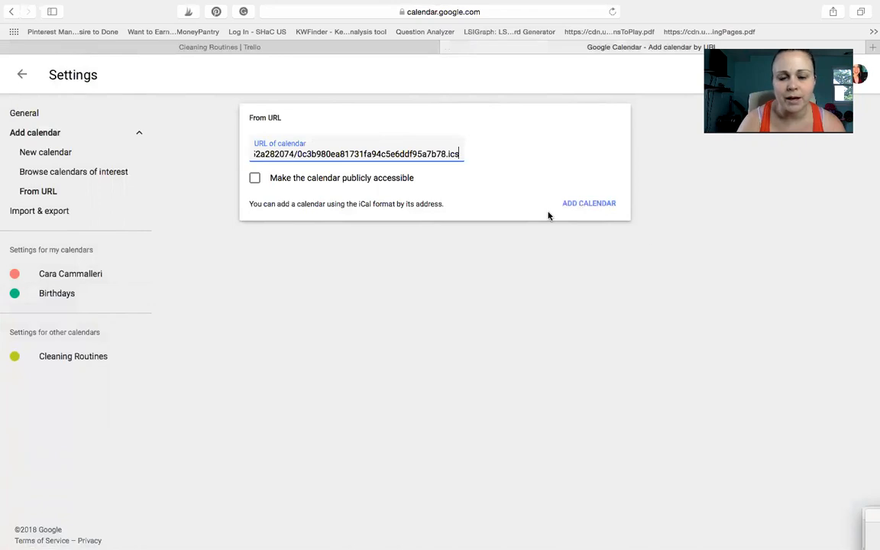
{"action": "left_click", "coordinate": [578, 204]}
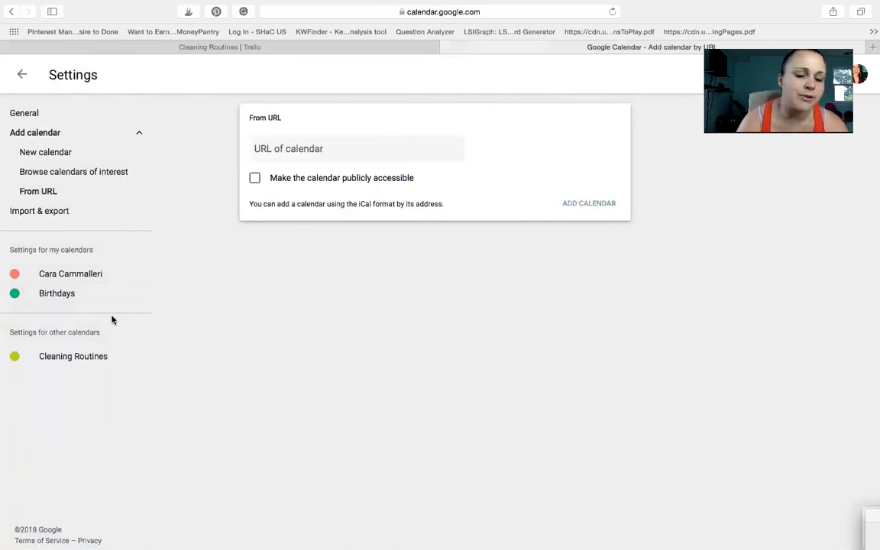
{"action": "left_click", "coordinate": [93, 357]}
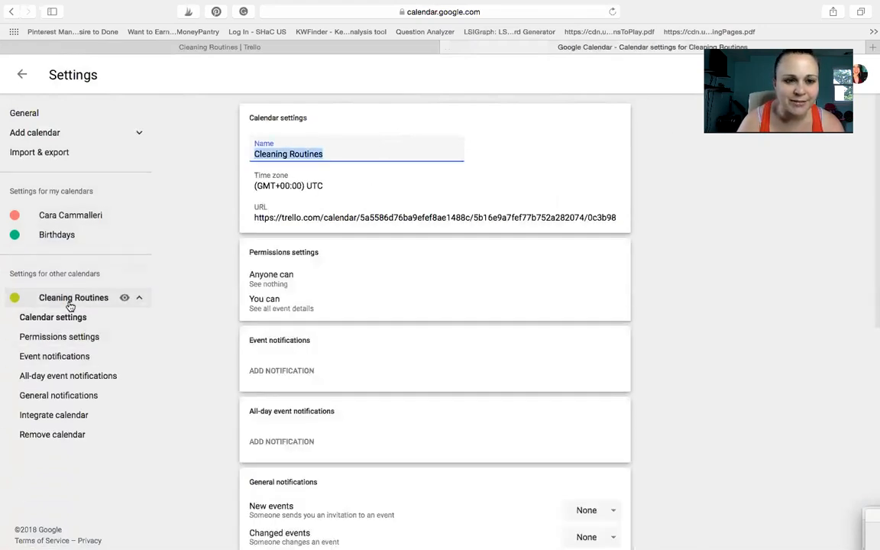
{"action": "left_click", "coordinate": [21, 74]}
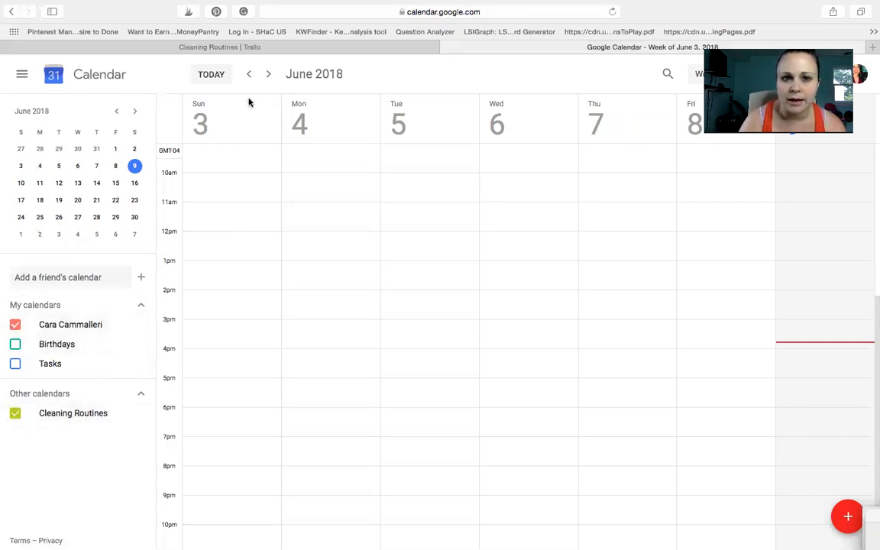
Step: View the week of June 10 in Google Calendar and open the Trello card linked in Thursday's Bedroom [Weekly Cleaning] event
{"action": "left_click", "coordinate": [269, 76]}
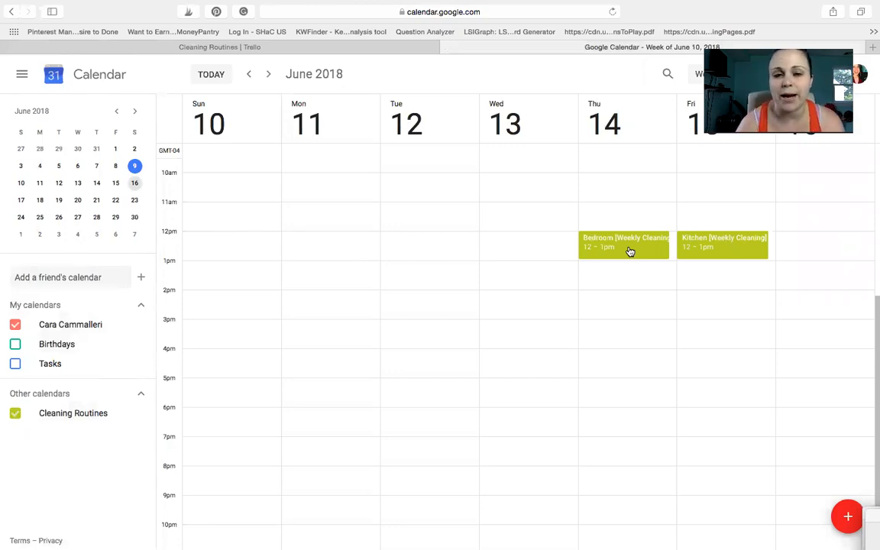
{"action": "left_click", "coordinate": [629, 252]}
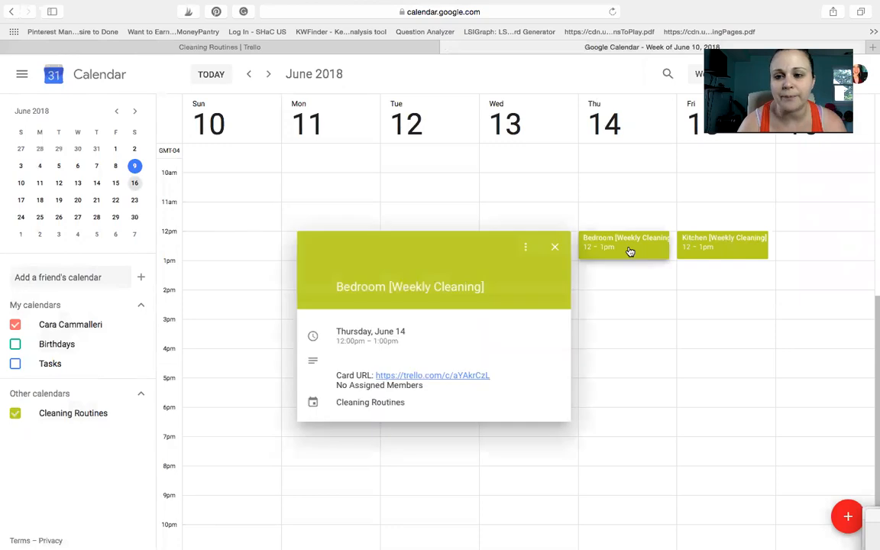
{"action": "left_click", "coordinate": [394, 376]}
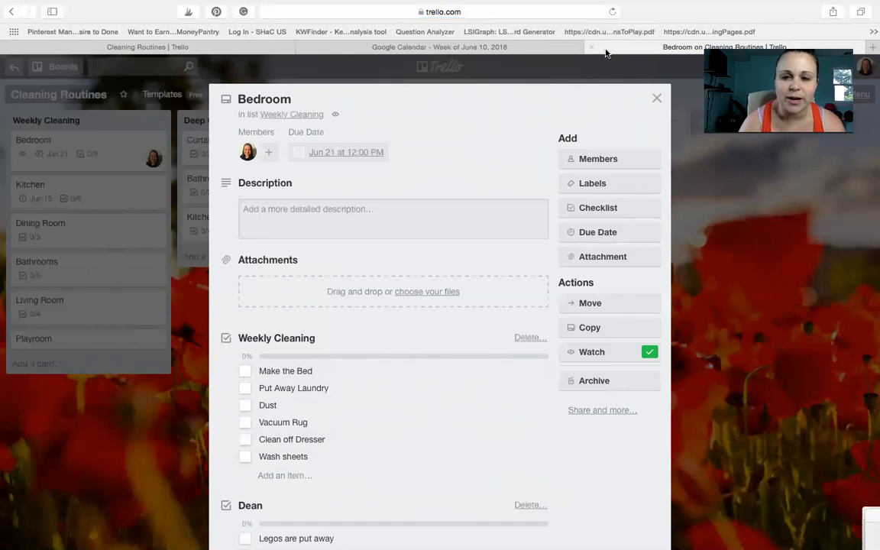
{"action": "mouse_move", "coordinate": [546, 535]}
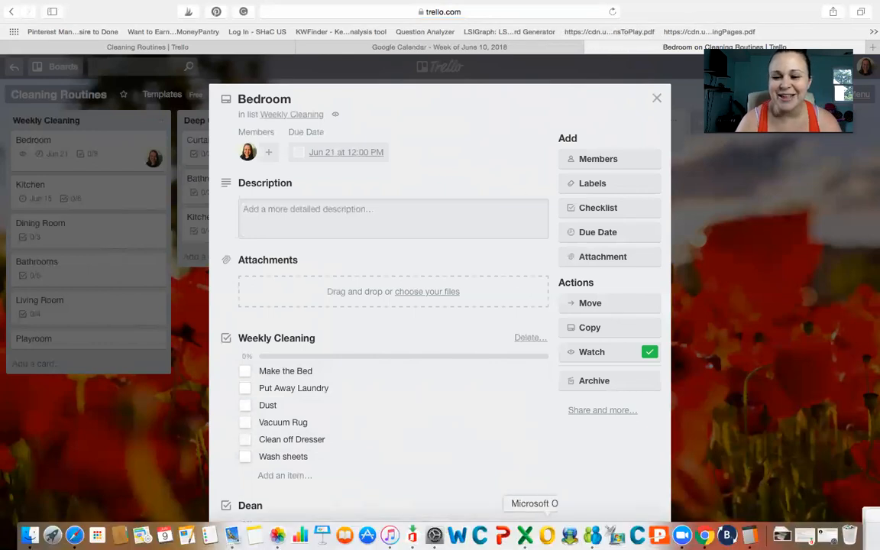
{"action": "left_click", "coordinate": [682, 535]}
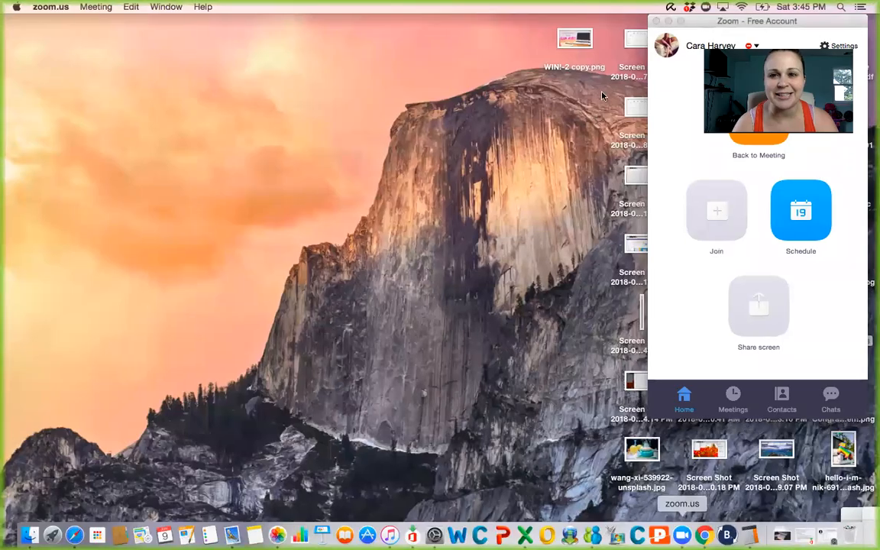